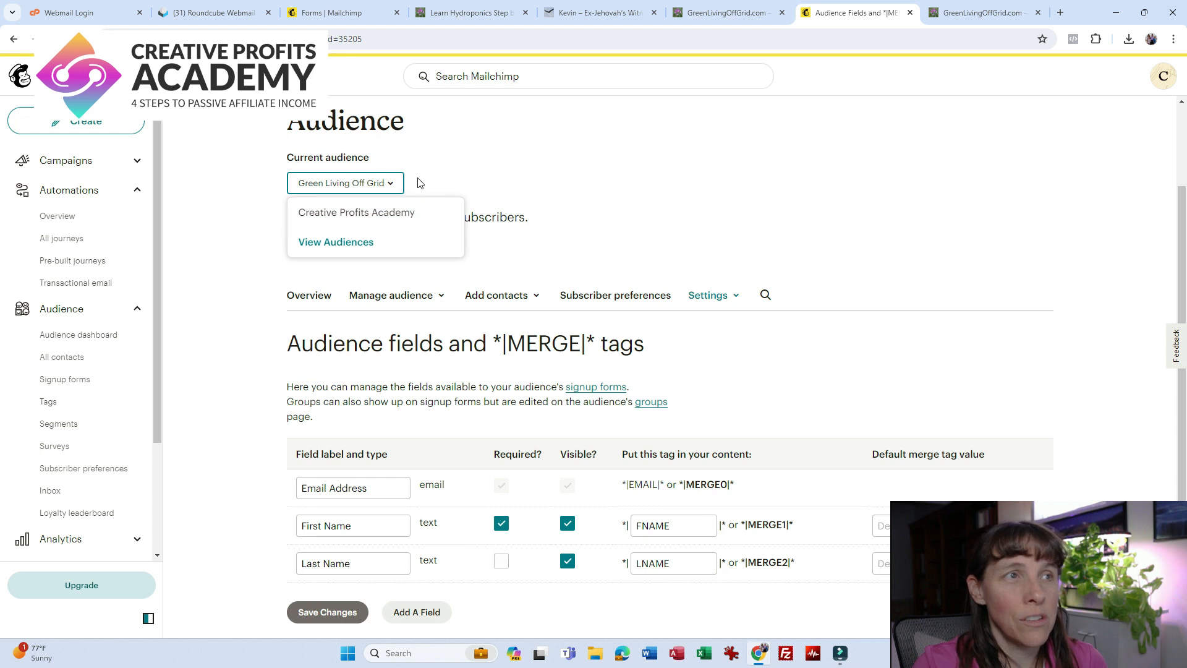
# - Open the dashboard of the Green Living Off Grid audience, followed by its full contact list
pyautogui.click(507, 152)
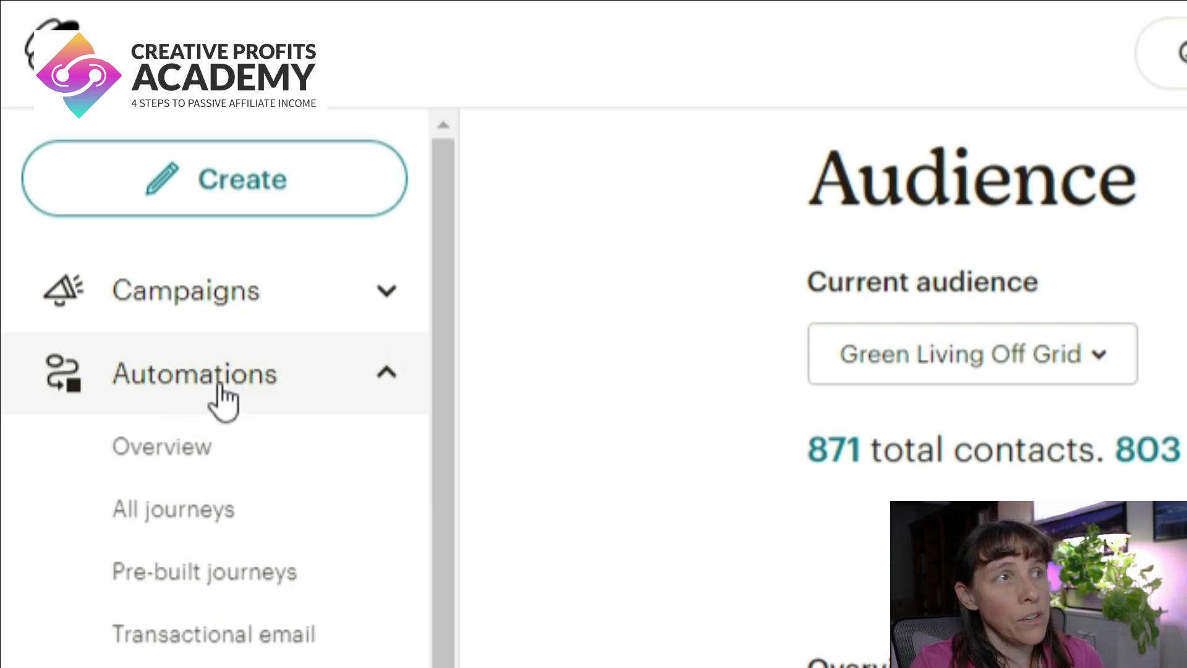
pyautogui.click(243, 381)
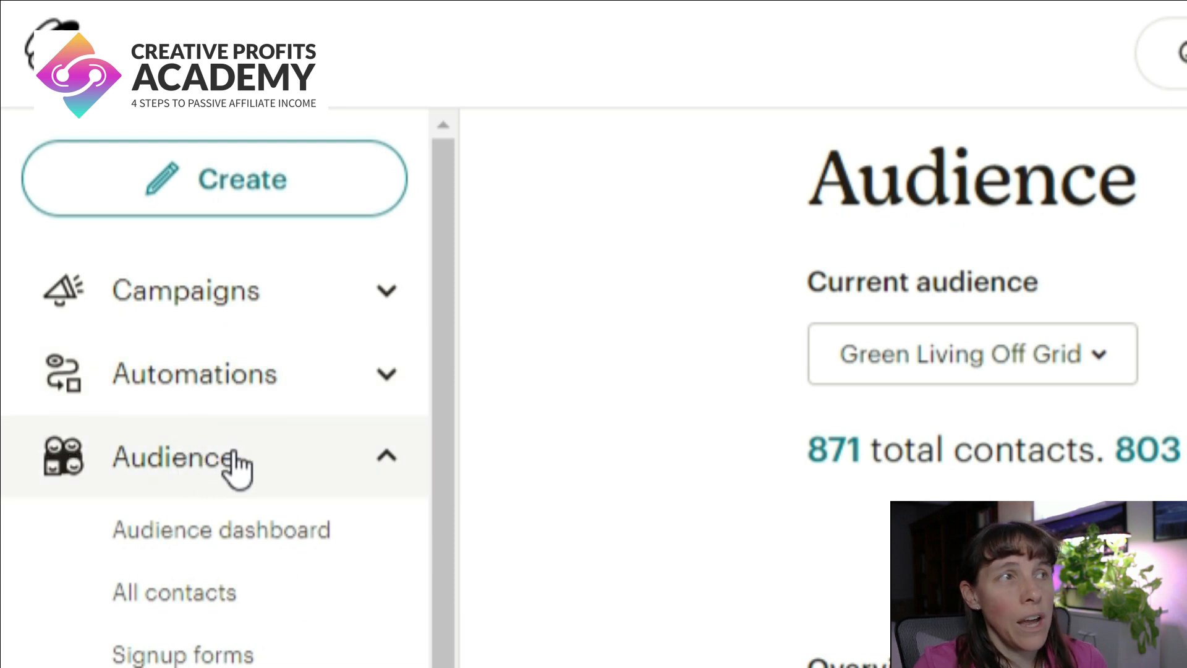
pyautogui.click(230, 456)
pyautogui.click(234, 457)
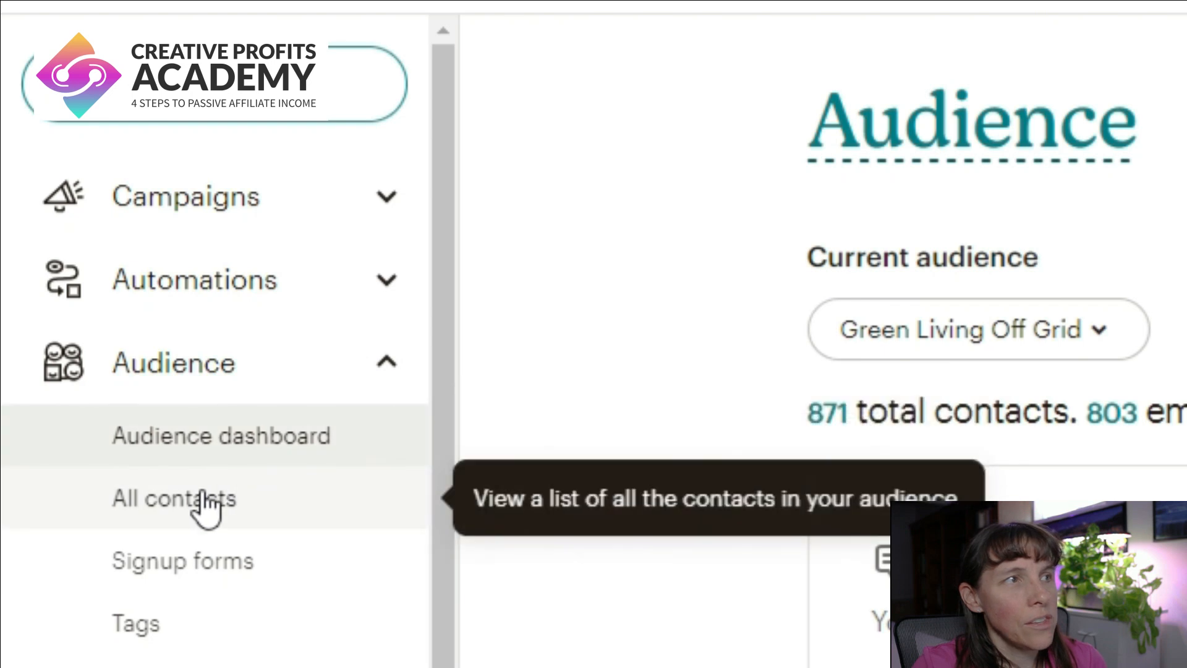
pyautogui.click(204, 491)
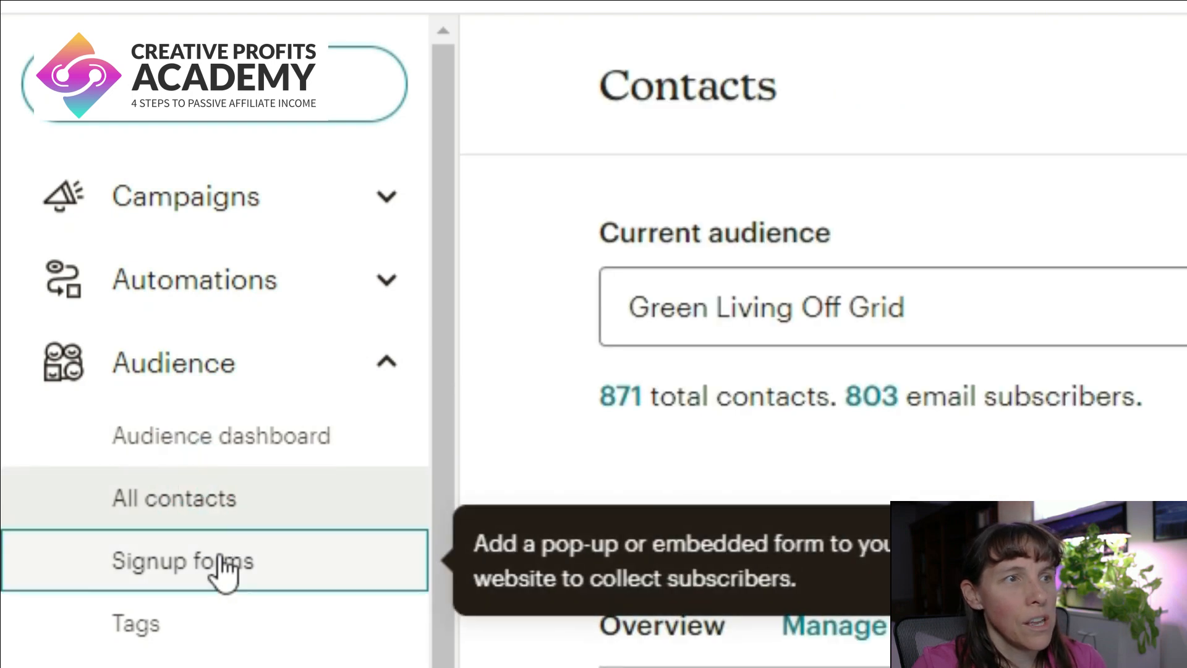
# - Open the signup forms overview and review the recent pop-up and embedded forms with their audiences
pyautogui.click(220, 555)
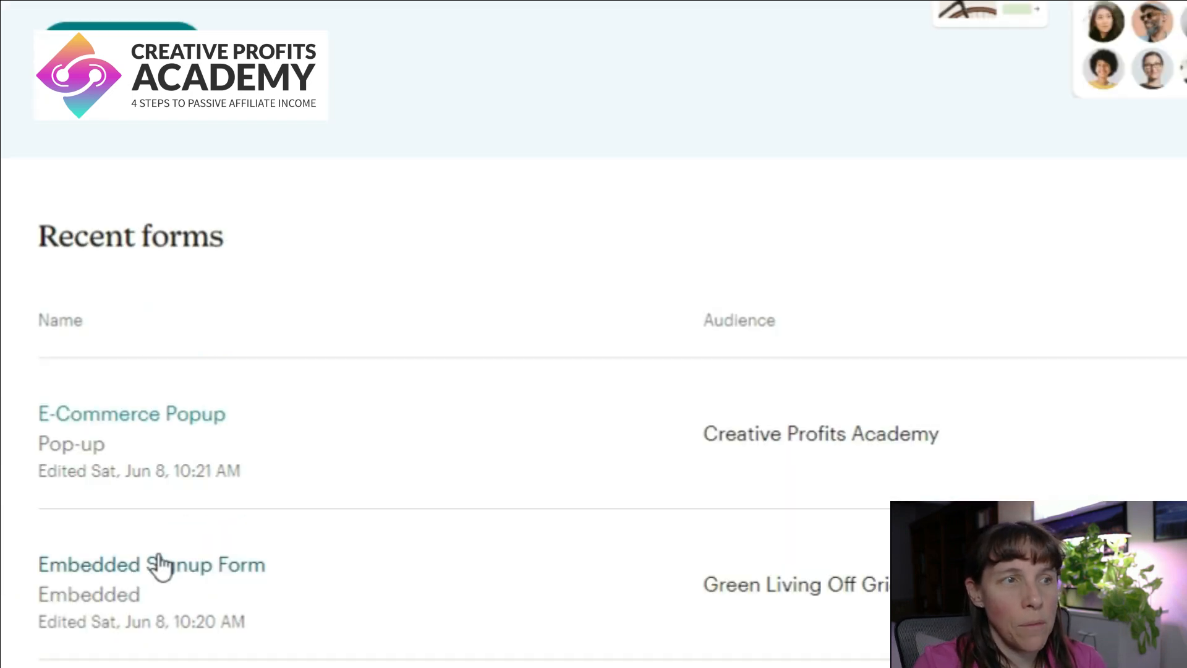
pyautogui.scroll(-2, 206, 544)
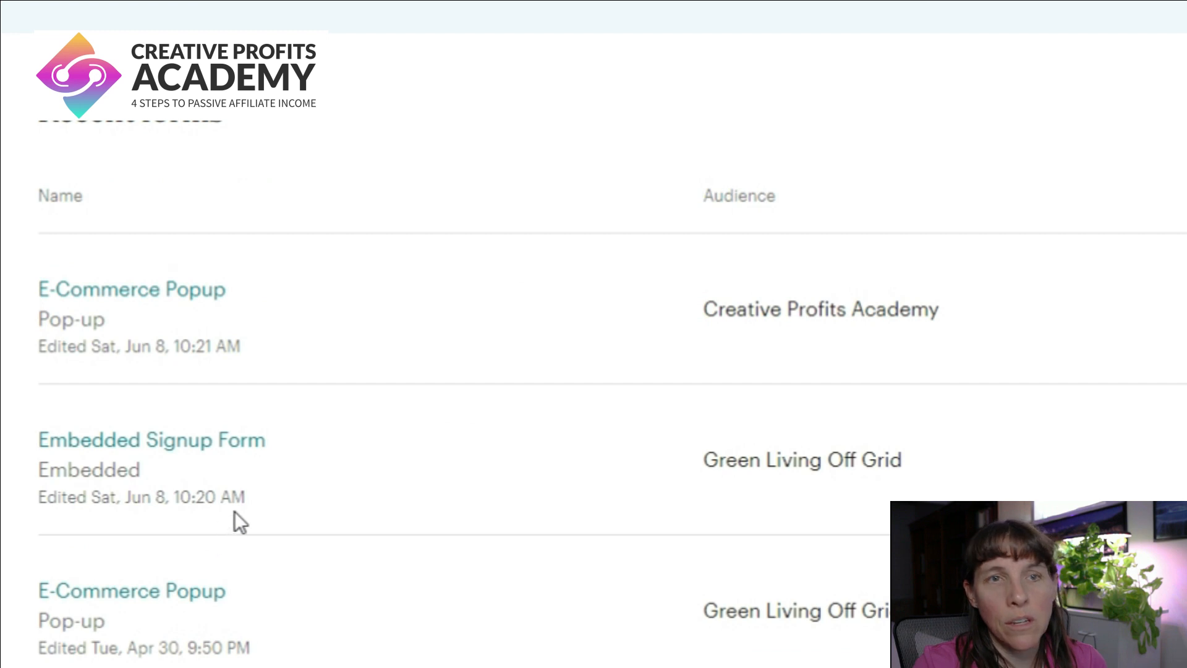
pyautogui.scroll(-2, 238, 517)
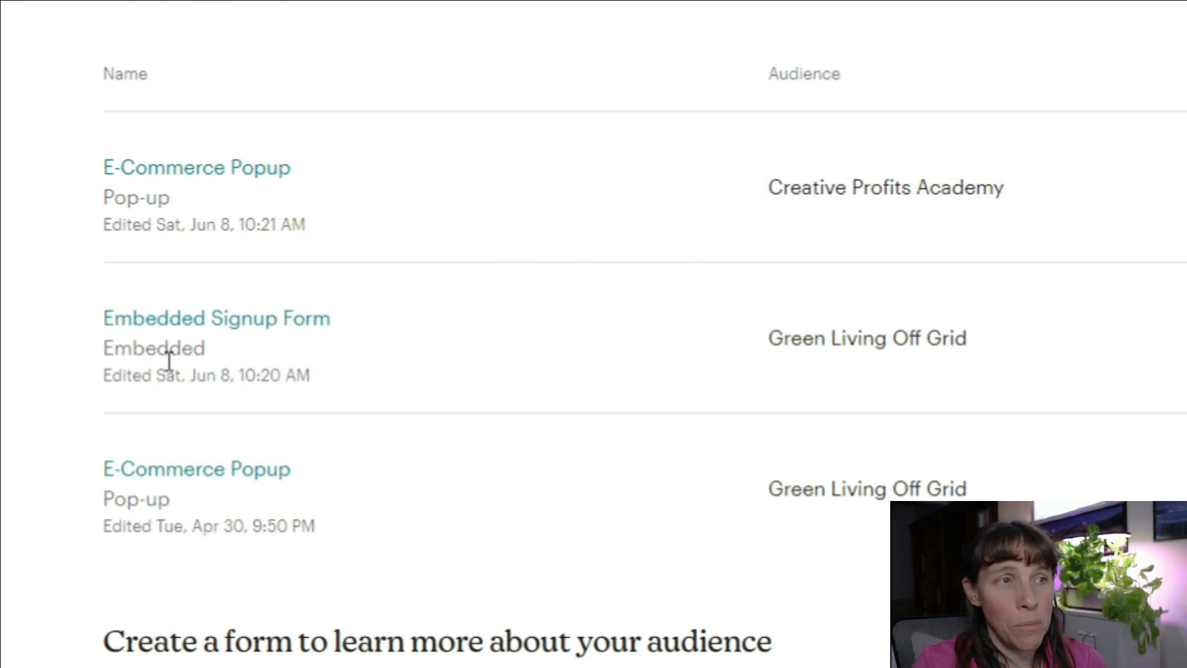
pyautogui.scroll(-4, 257, 312)
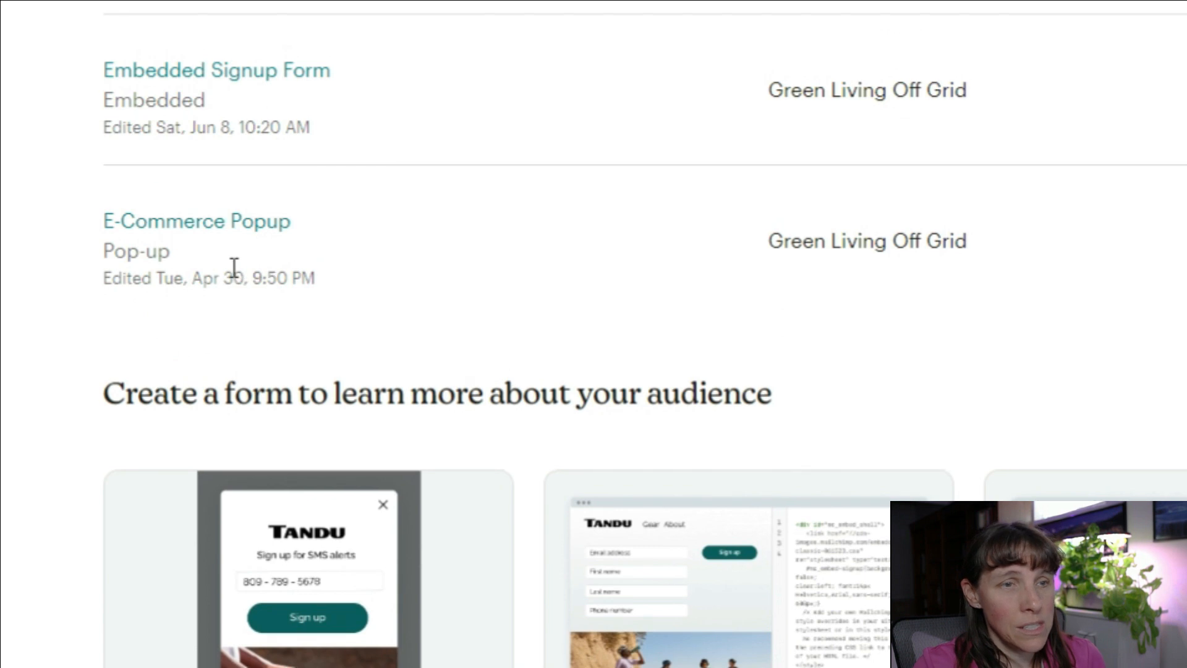
pyautogui.scroll(2, 235, 272)
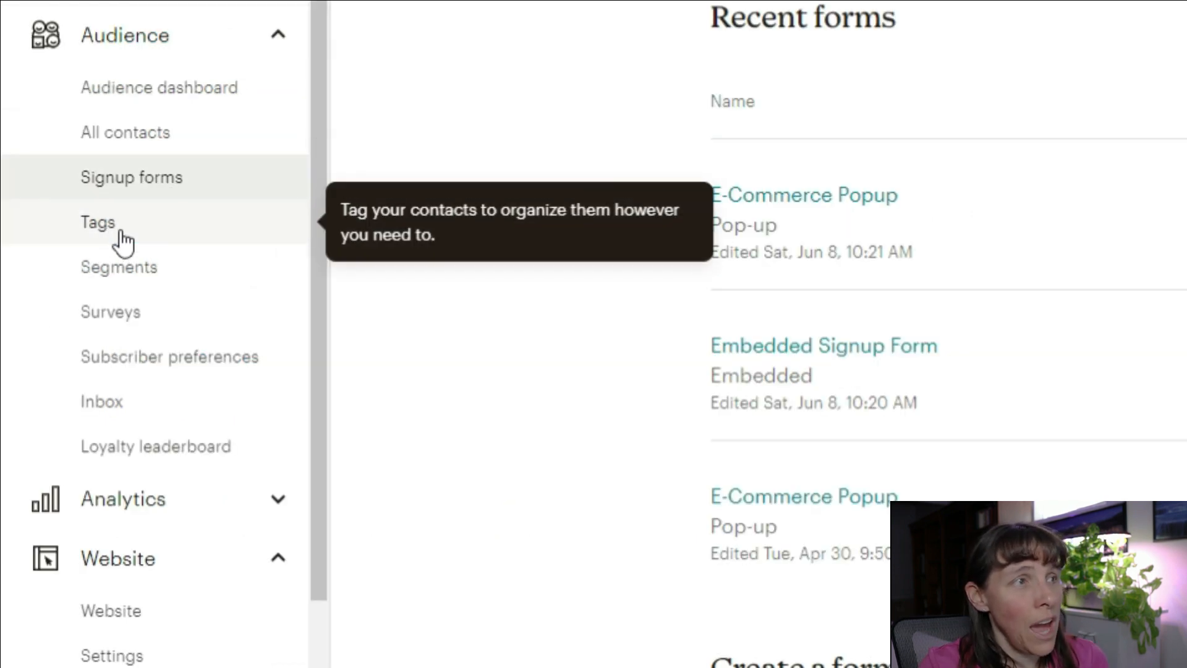
# - View the audience's tags and segments, and look over the saved segments for subscribed and unsubscribed contacts
pyautogui.click(117, 230)
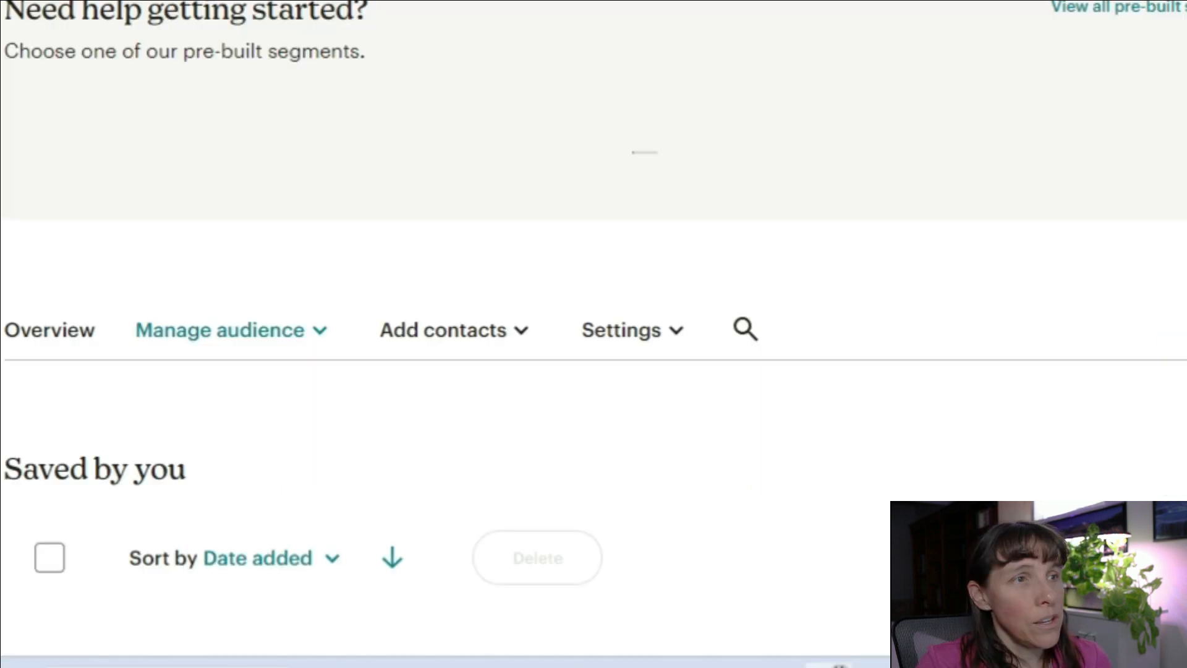
pyautogui.scroll(-5, 259, 301)
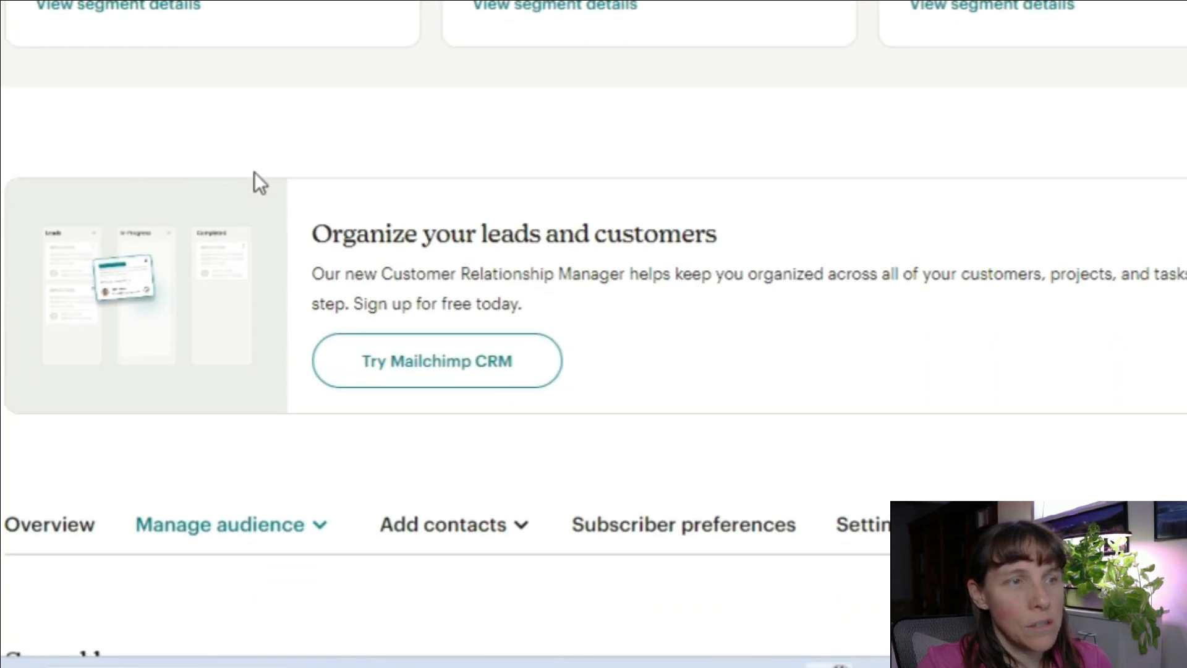
pyautogui.scroll(-8, 498, 509)
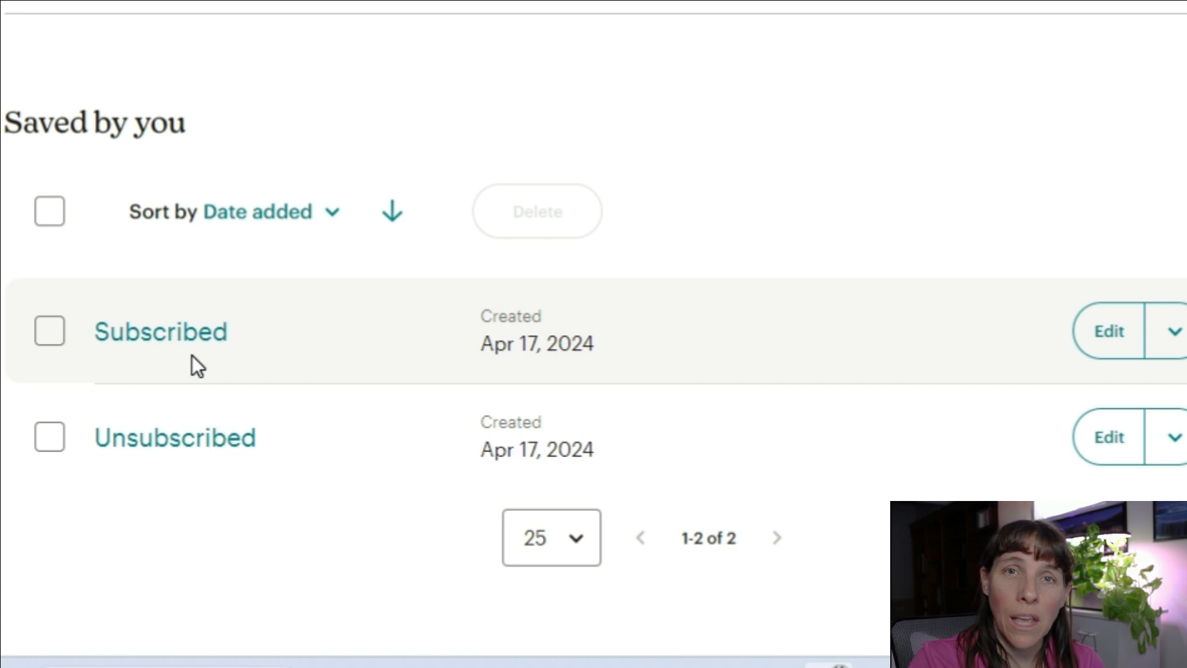
pyautogui.scroll(5, 217, 368)
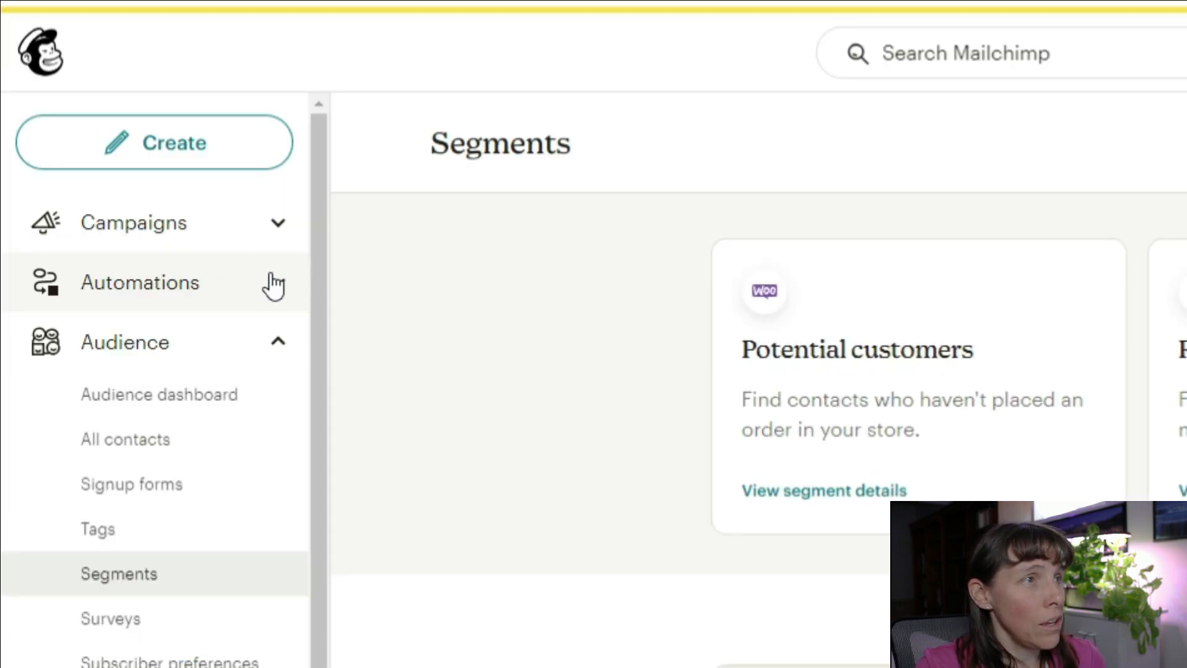
# - Open the automations overview and look over the recent customer journeys, including the Welcome - Quick Start Aquaponics draft
pyautogui.click(268, 278)
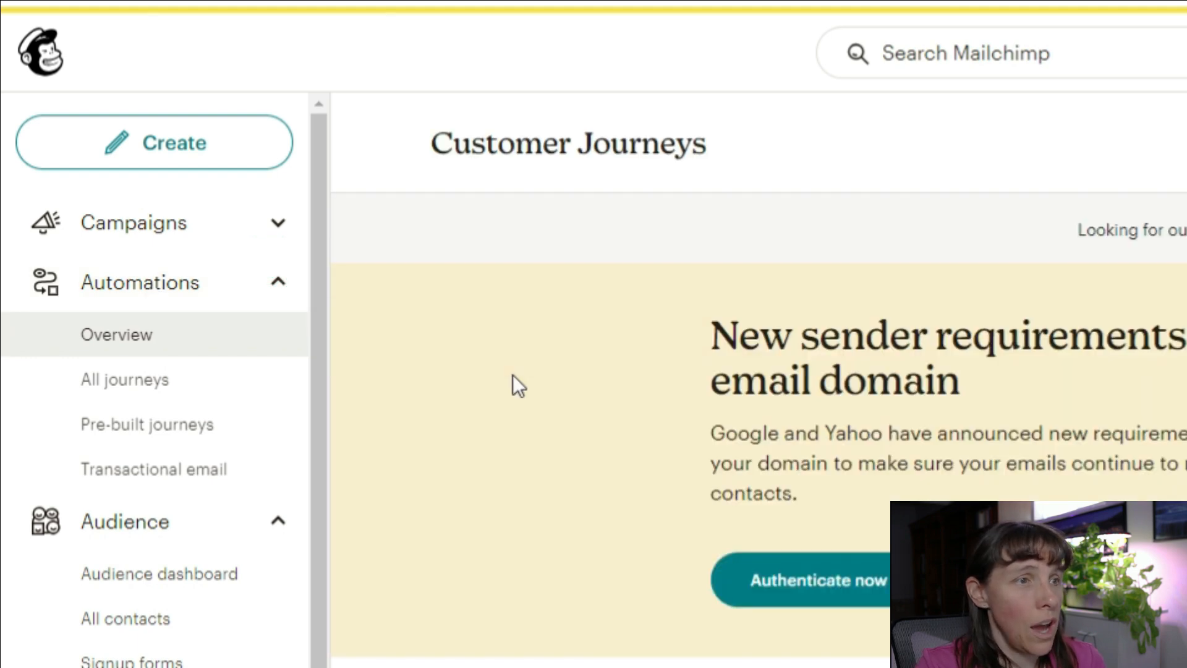
pyautogui.scroll(-6, 618, 433)
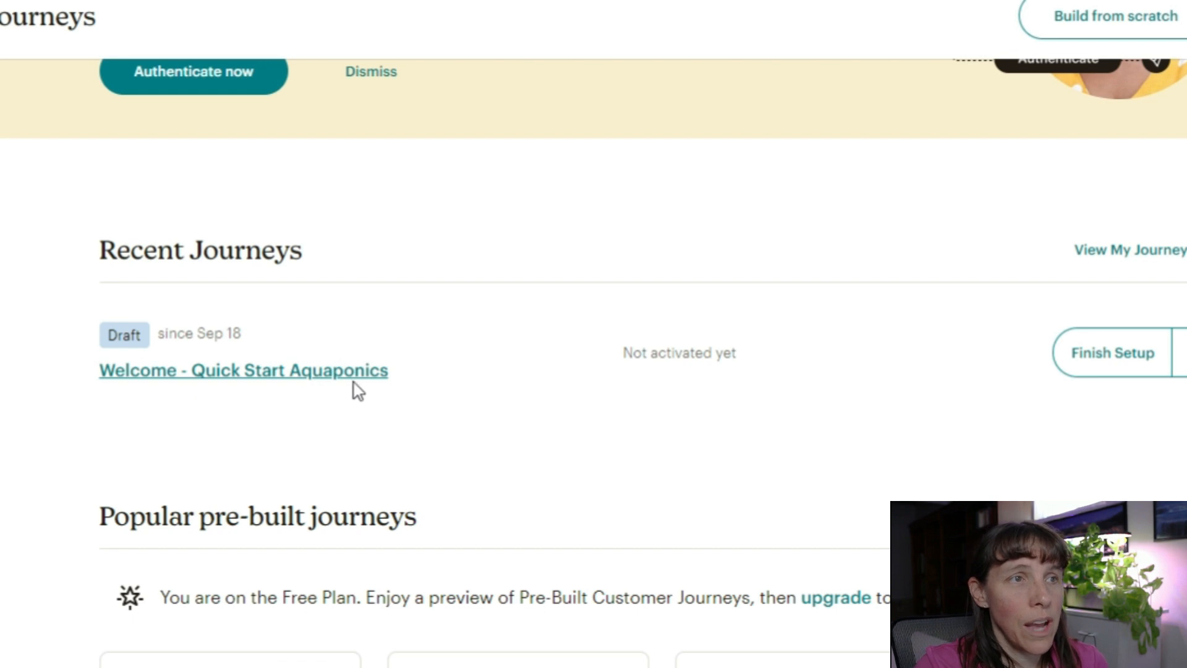
pyautogui.scroll(1, 276, 455)
pyautogui.scroll(-1, 106, 464)
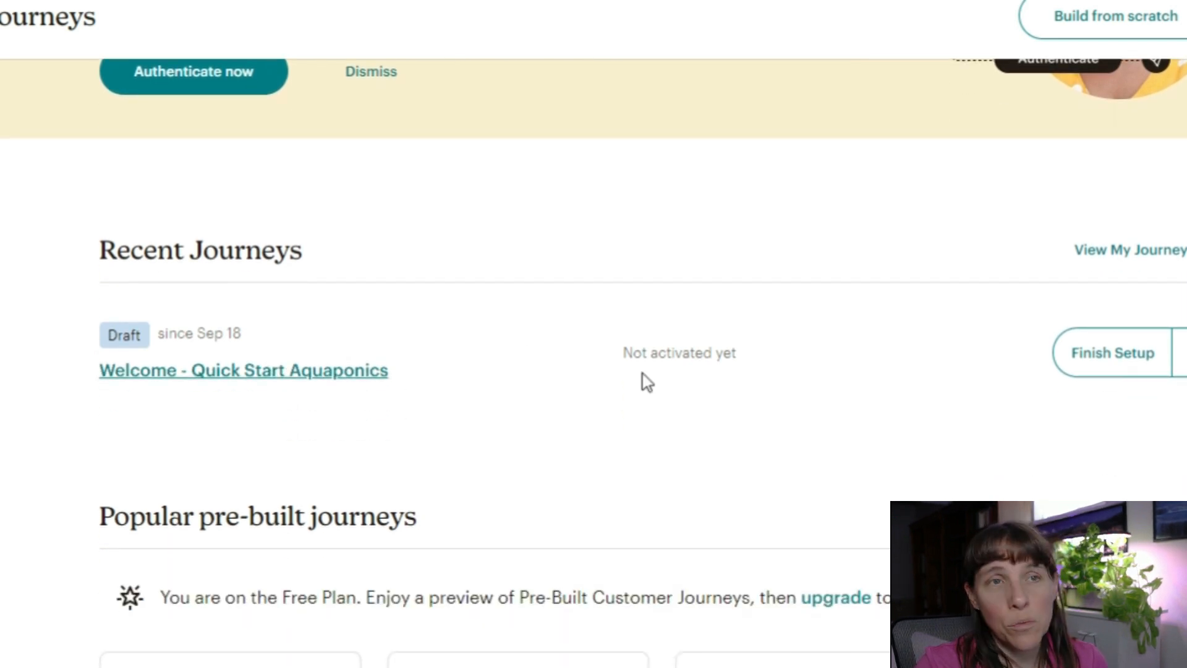
pyautogui.click(354, 374)
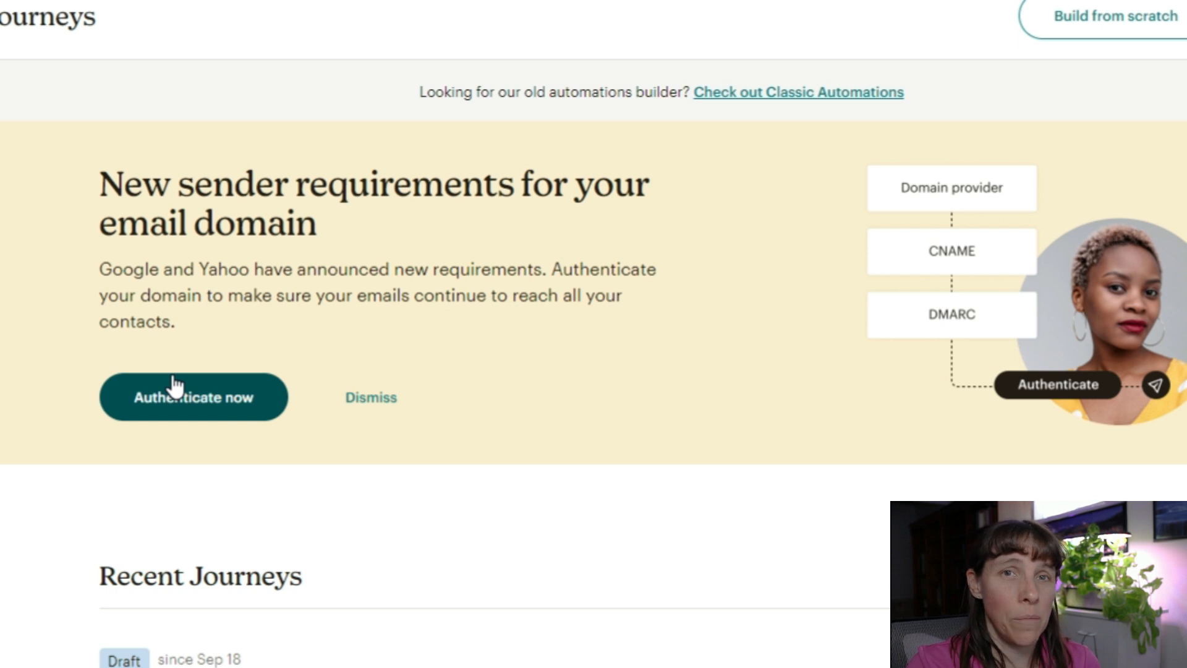
pyautogui.scroll(-5, 360, 453)
pyautogui.scroll(-5, 309, 530)
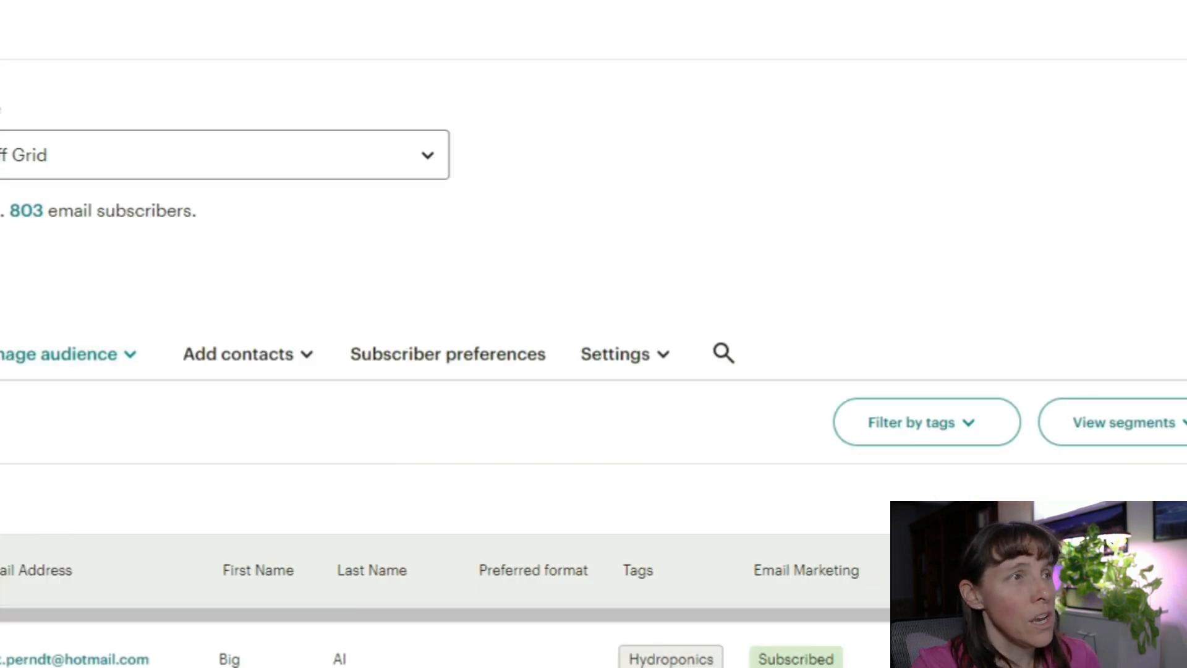
# - Look through the Green Living Off Grid contact list, examining each contact's tags, email marketing status and signup source
pyautogui.scroll(-5, 424, 636)
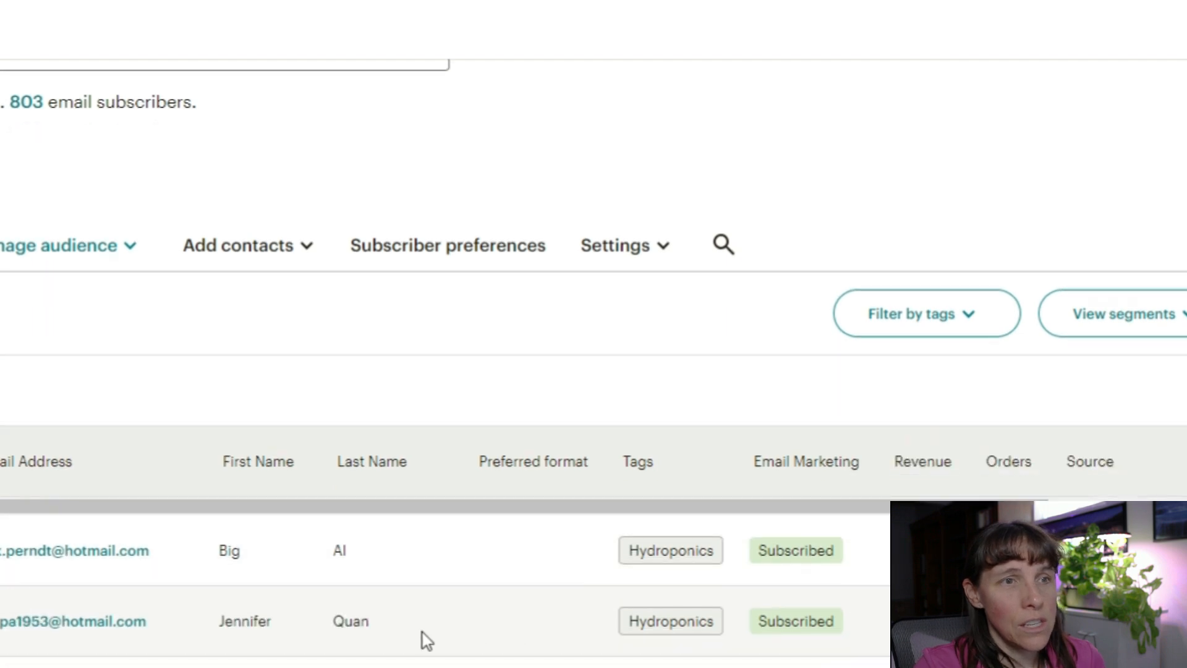
pyautogui.scroll(-10, 773, 563)
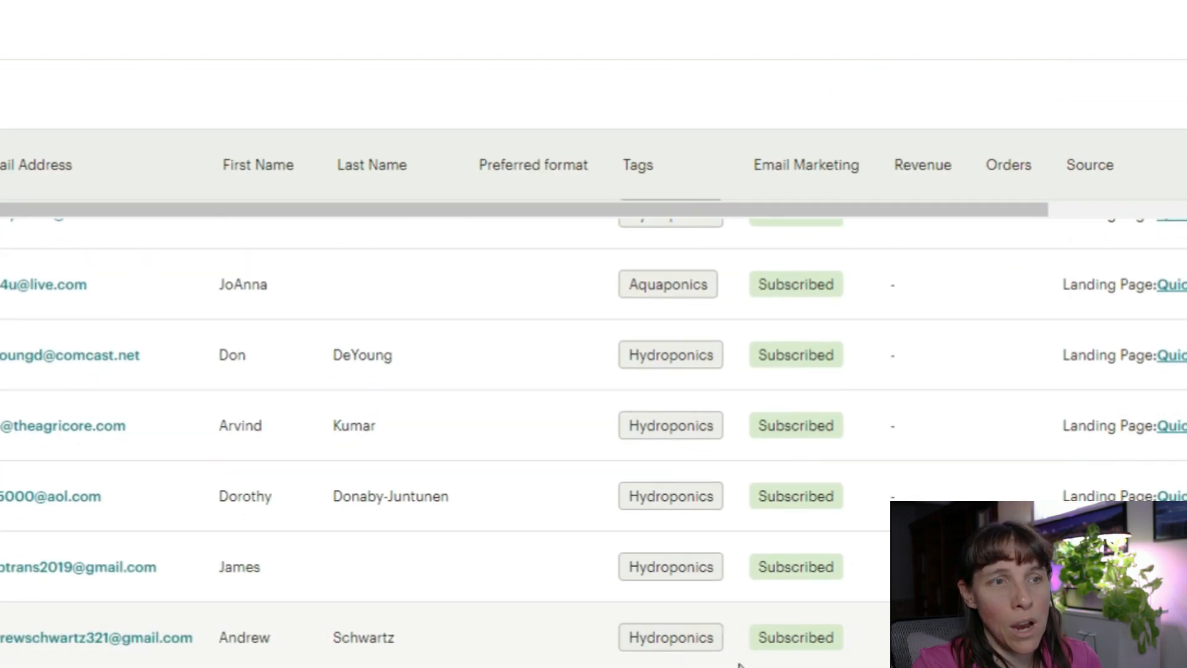
pyautogui.scroll(13, 785, 556)
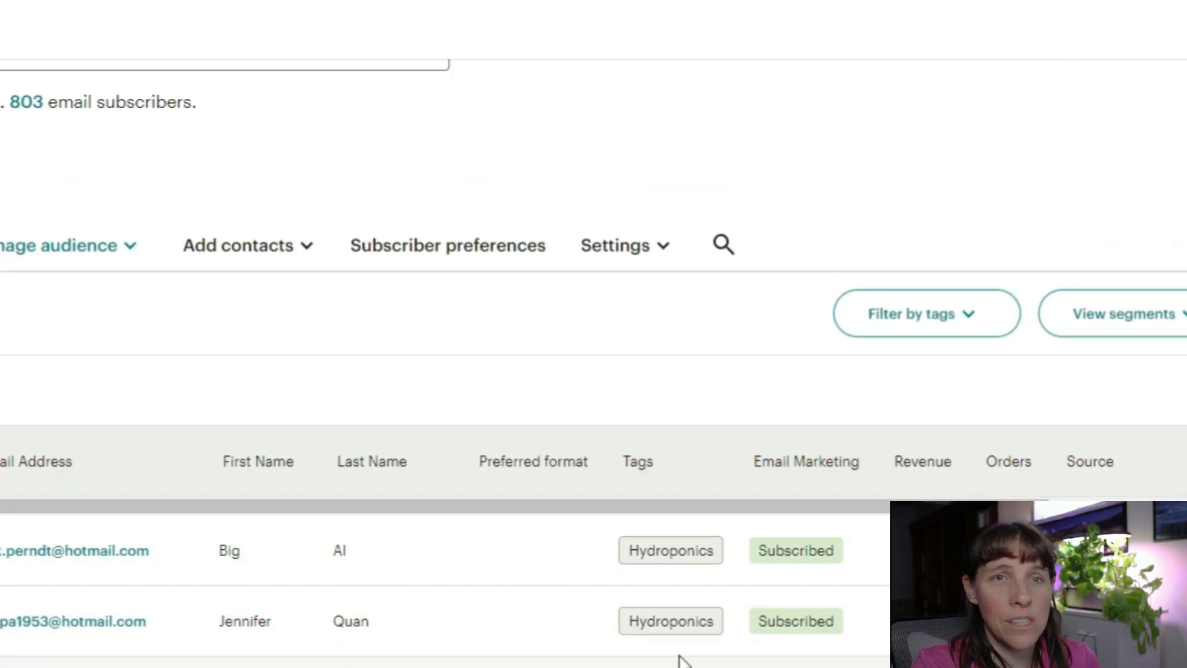
pyautogui.scroll(-5, 672, 664)
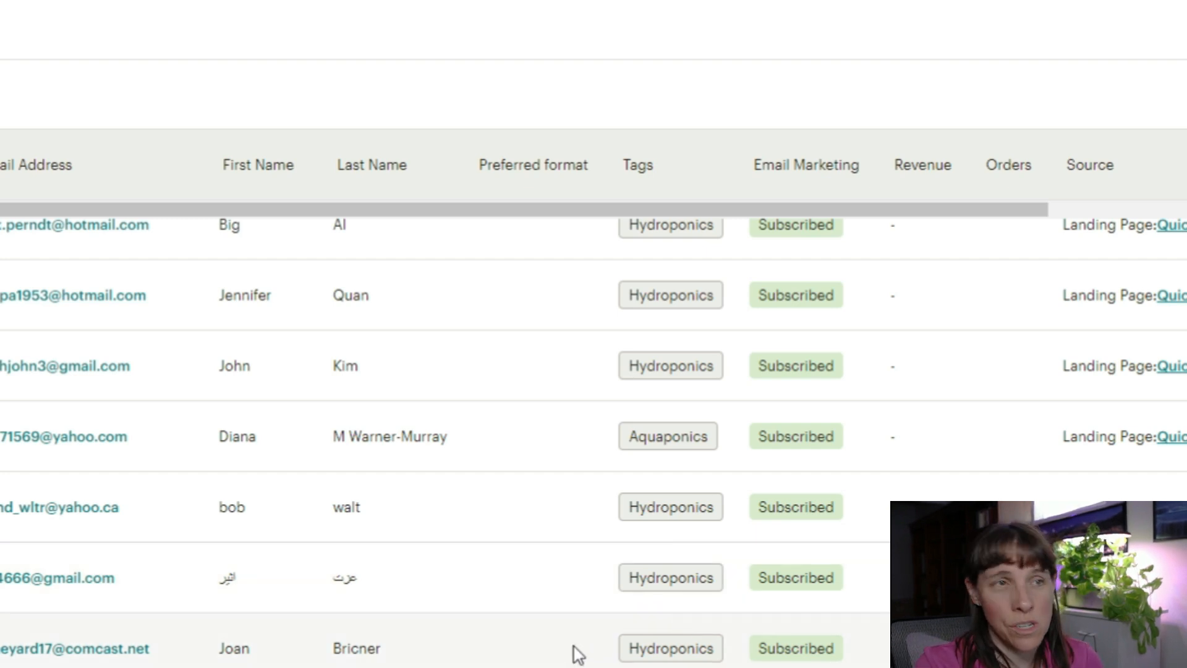
pyautogui.scroll(3, 573, 649)
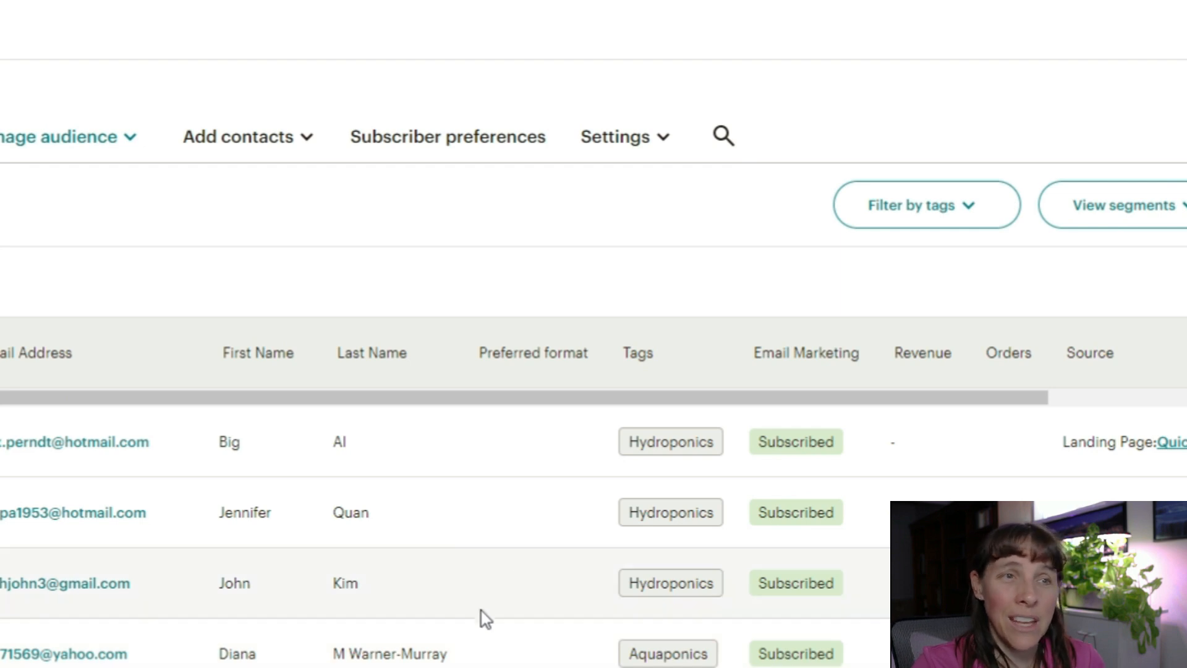
pyautogui.scroll(-3, 406, 592)
pyautogui.scroll(-1, 400, 590)
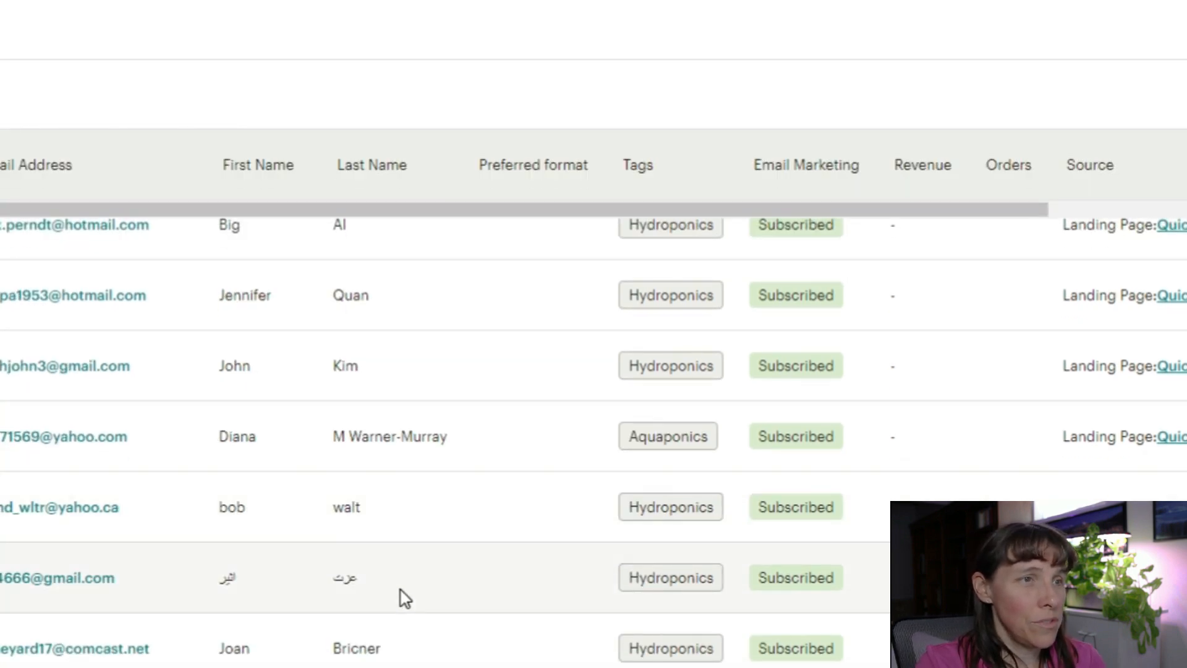
pyautogui.scroll(-2, 396, 597)
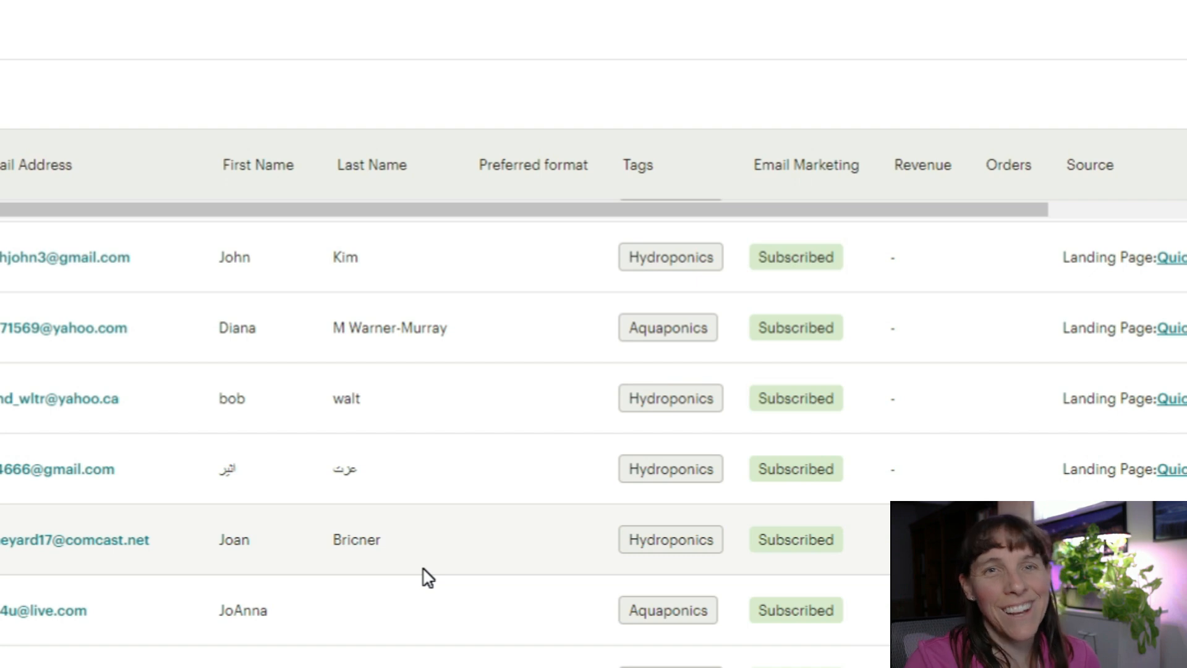
pyautogui.scroll(-2, 403, 611)
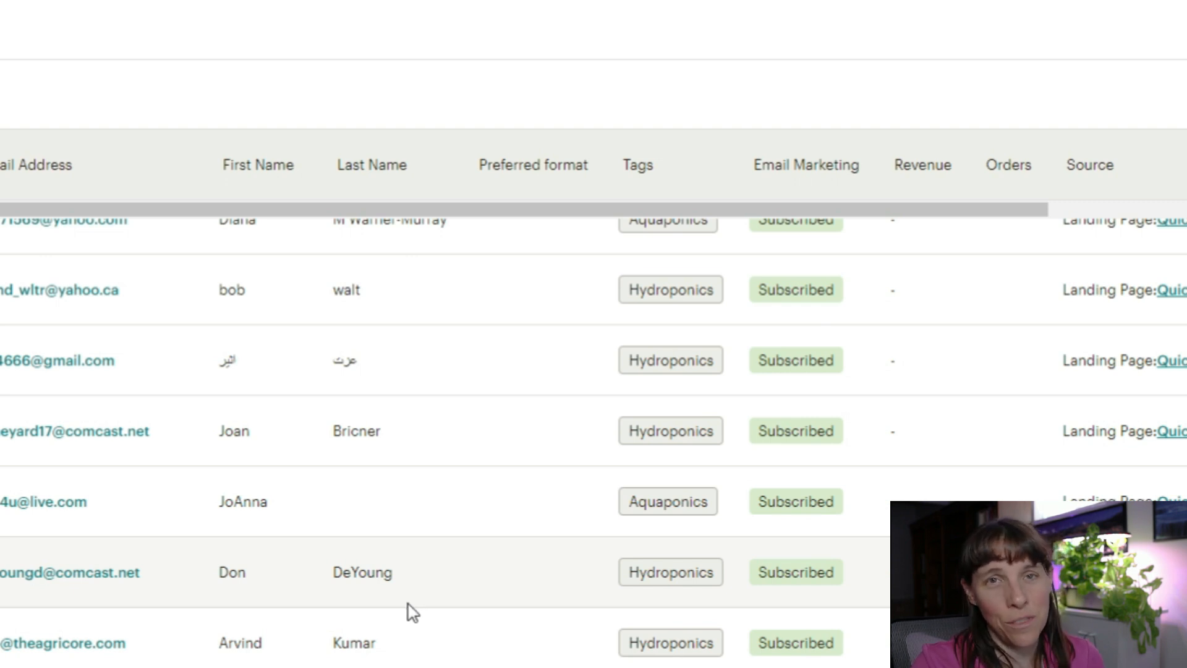
pyautogui.scroll(-3, 405, 606)
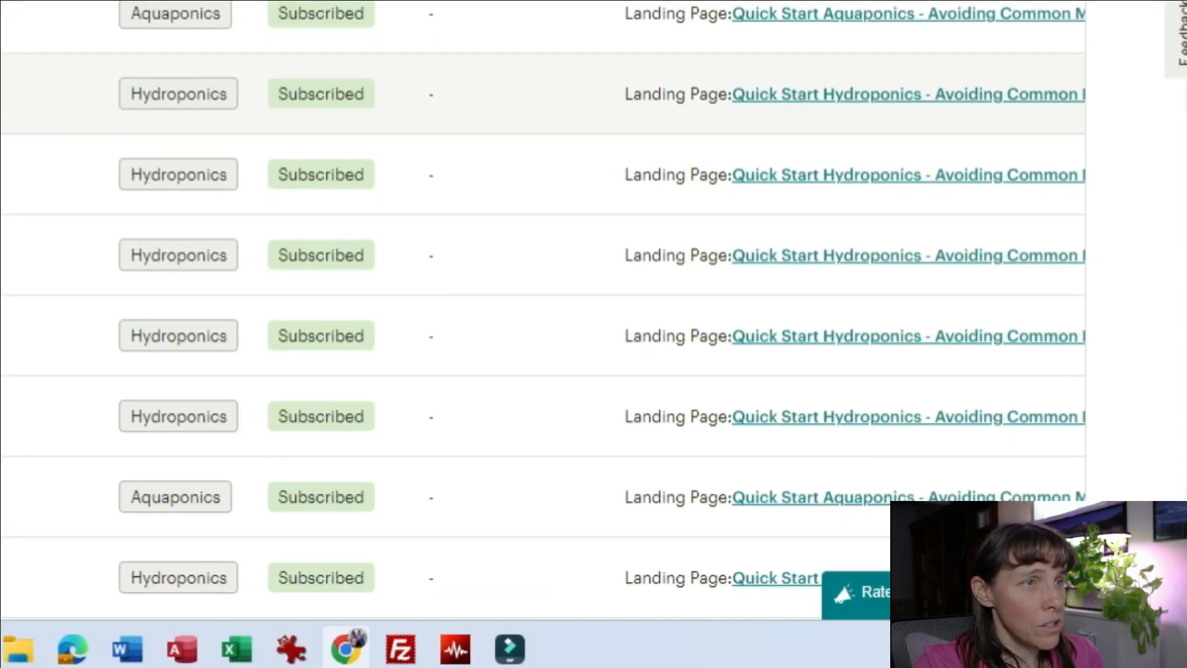
pyautogui.scroll(-8, 114, 429)
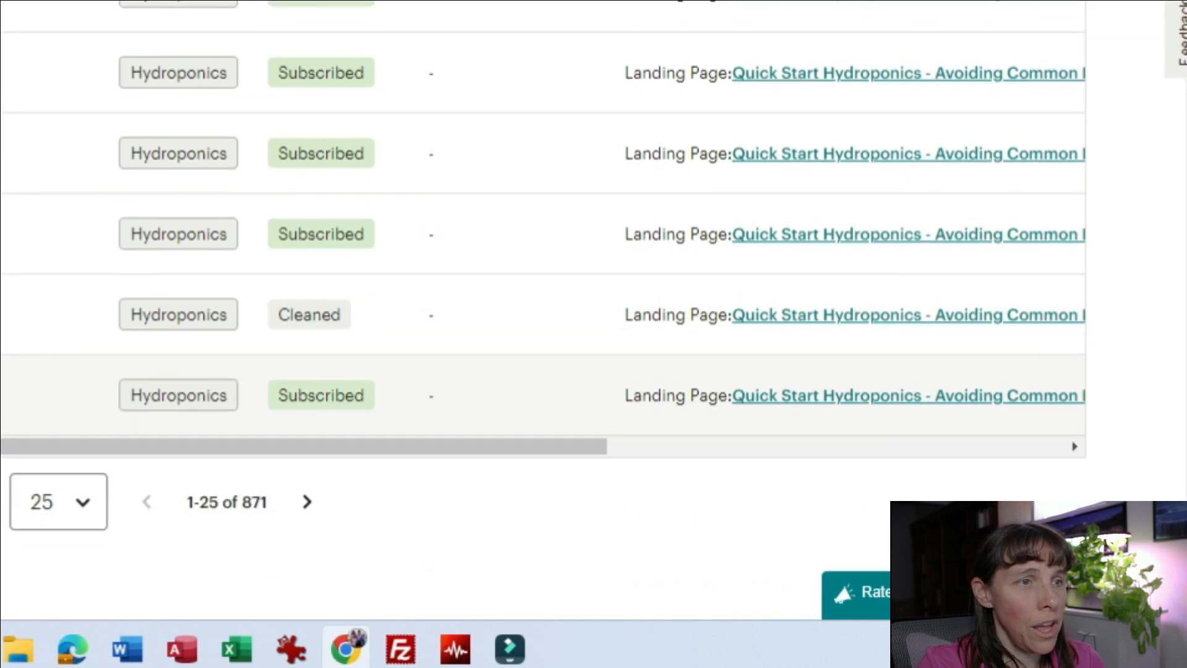
pyautogui.scroll(8, 241, 267)
pyautogui.scroll(5, 242, 266)
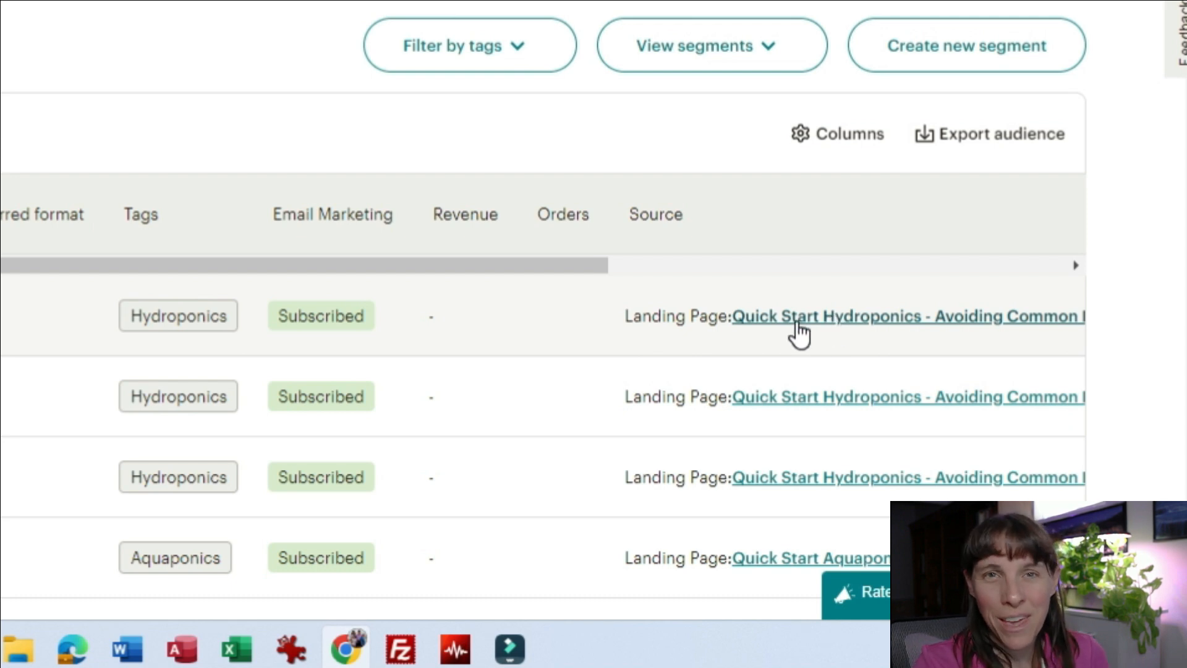
pyautogui.scroll(-4, 288, 384)
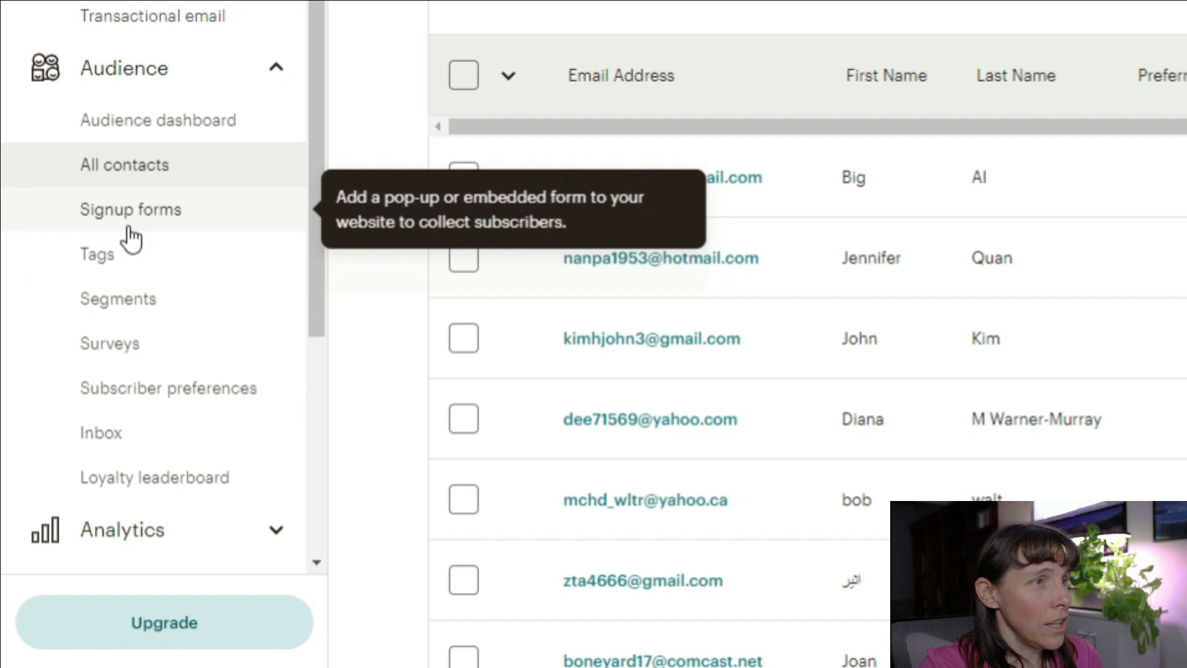
# - Open the Green Living Off Grid audience's Embedded Signup Form and return from its settings to the list of form options
pyautogui.click(131, 221)
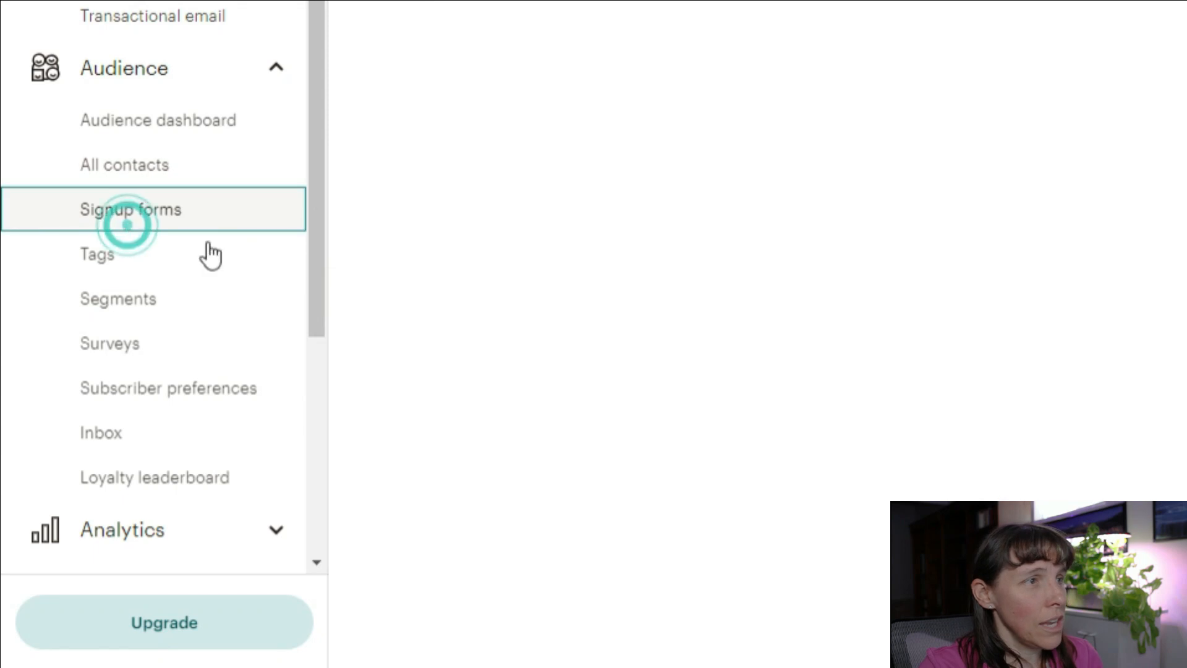
pyautogui.scroll(-5, 1162, 488)
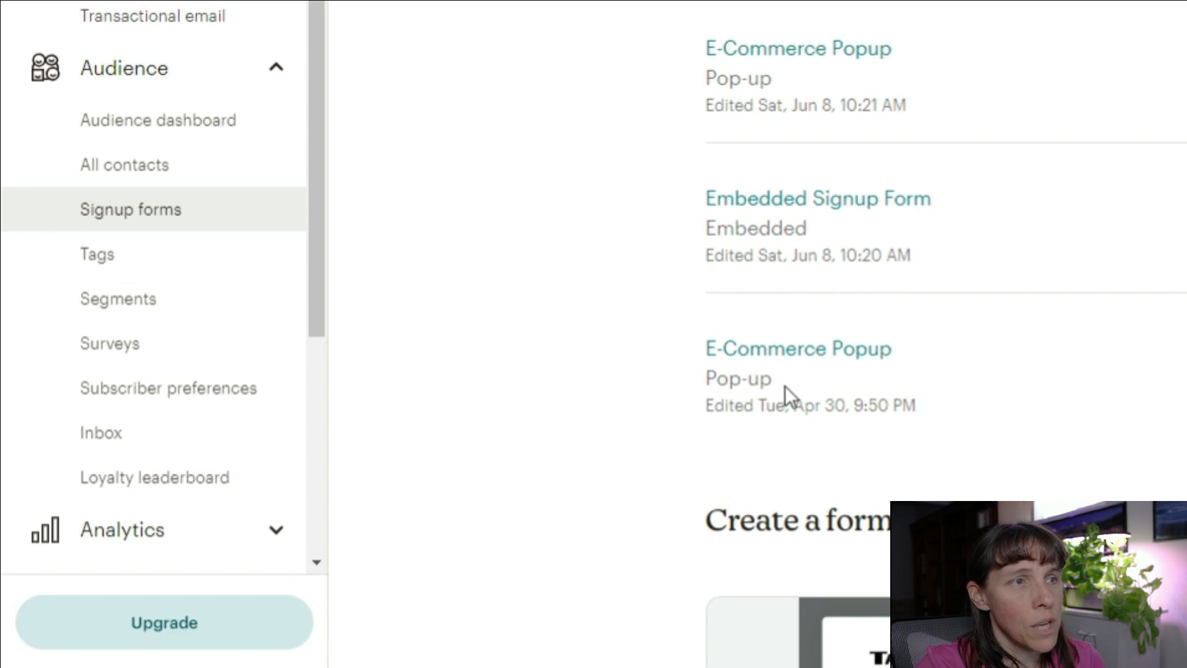
pyautogui.click(808, 207)
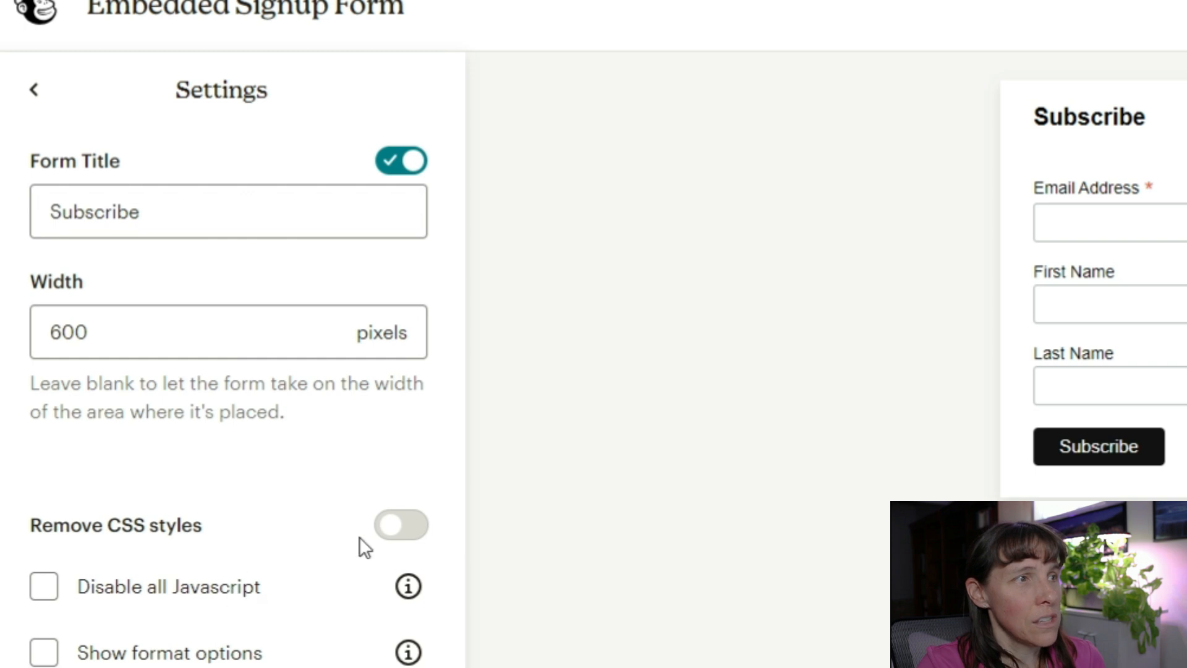
pyautogui.click(1118, 200)
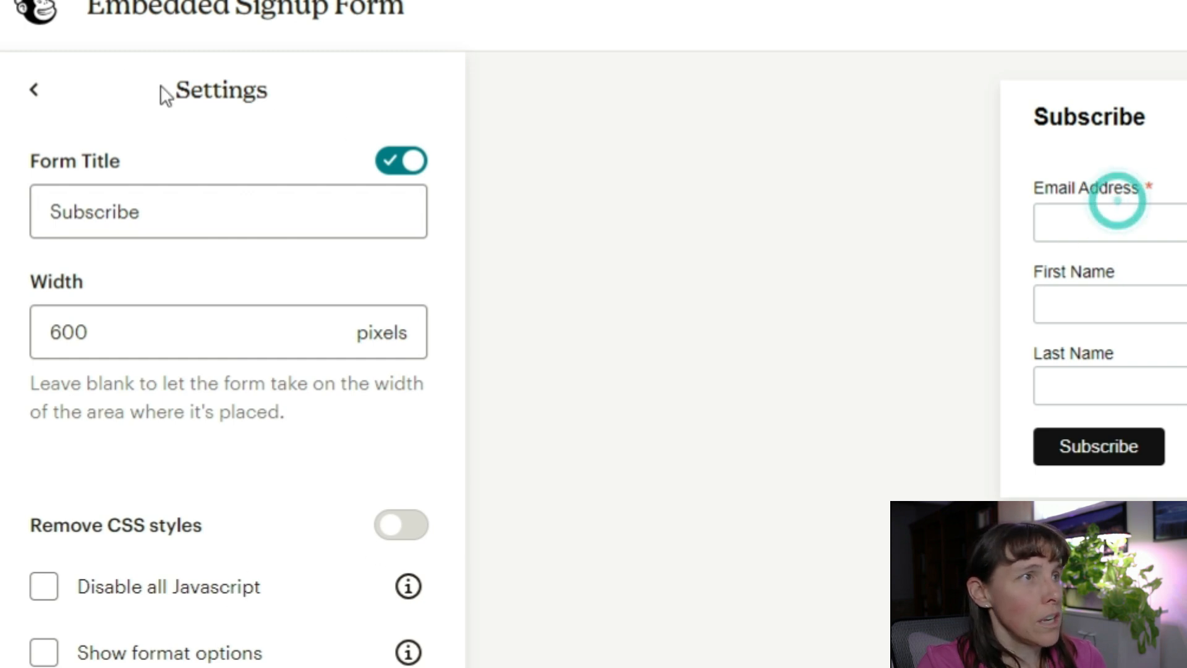
pyautogui.click(34, 91)
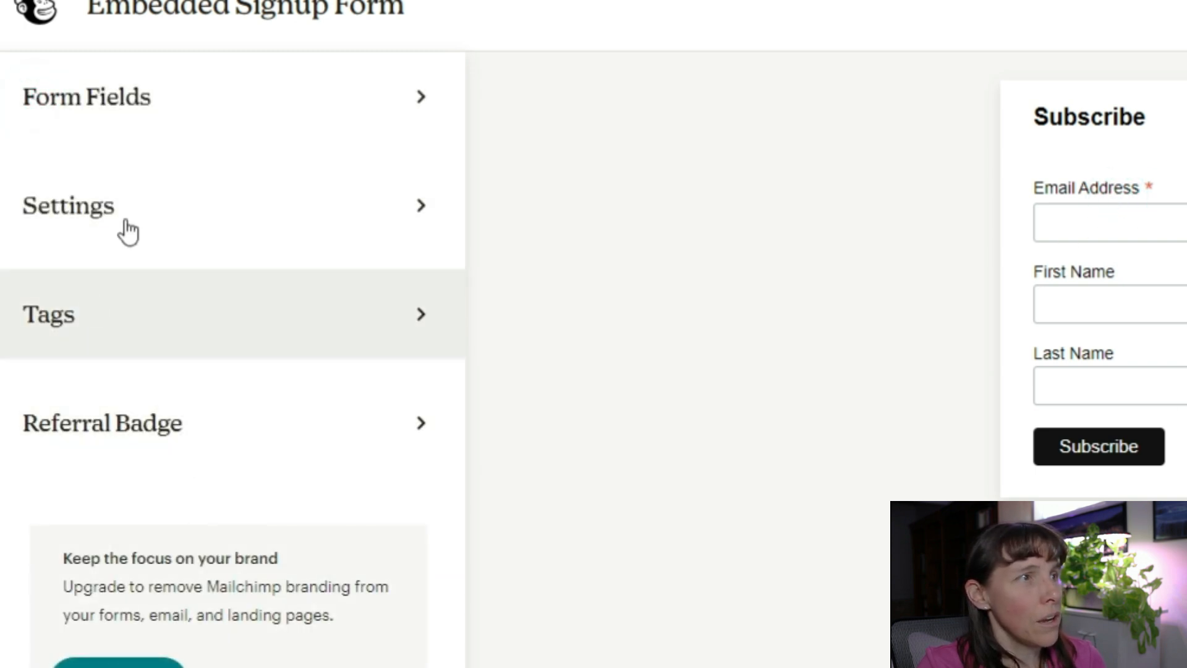
# - Review the embedded signup form's fields and the tags that can be applied automatically to its contacts
pyautogui.click(132, 115)
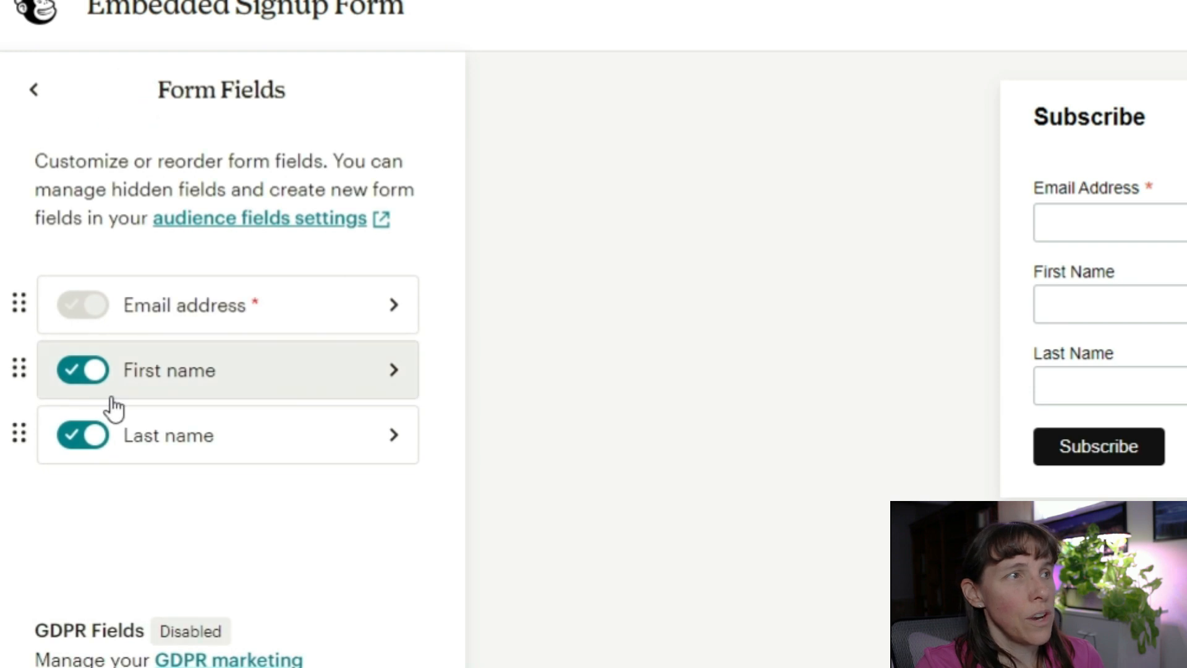
pyautogui.click(41, 90)
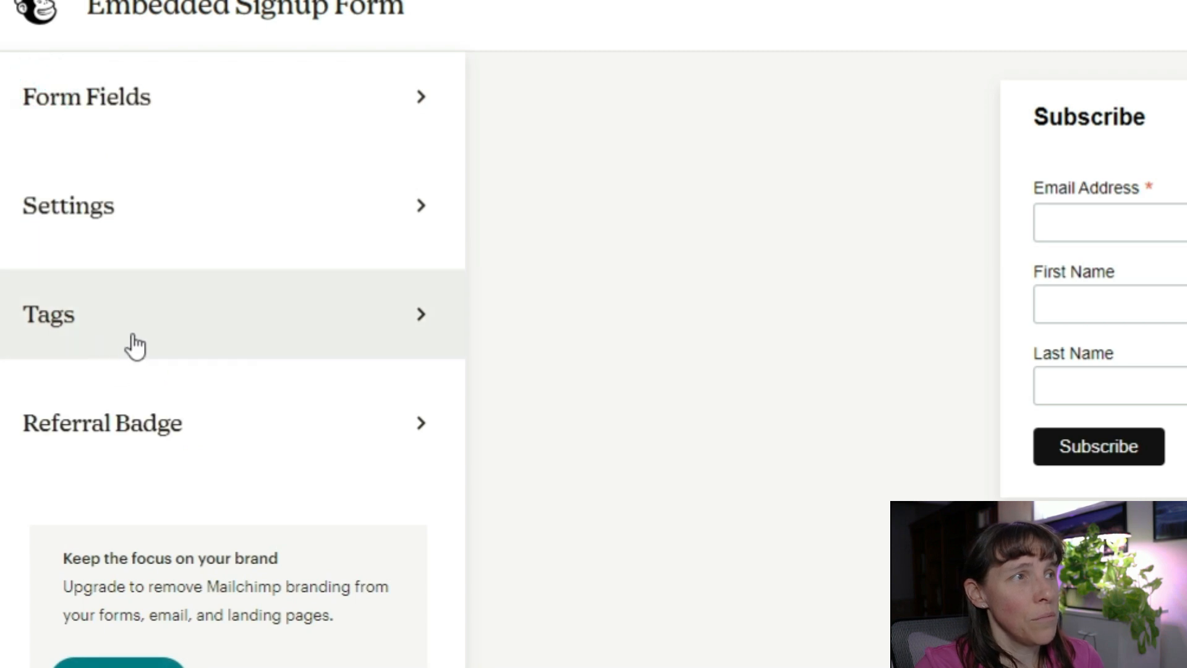
pyautogui.click(135, 346)
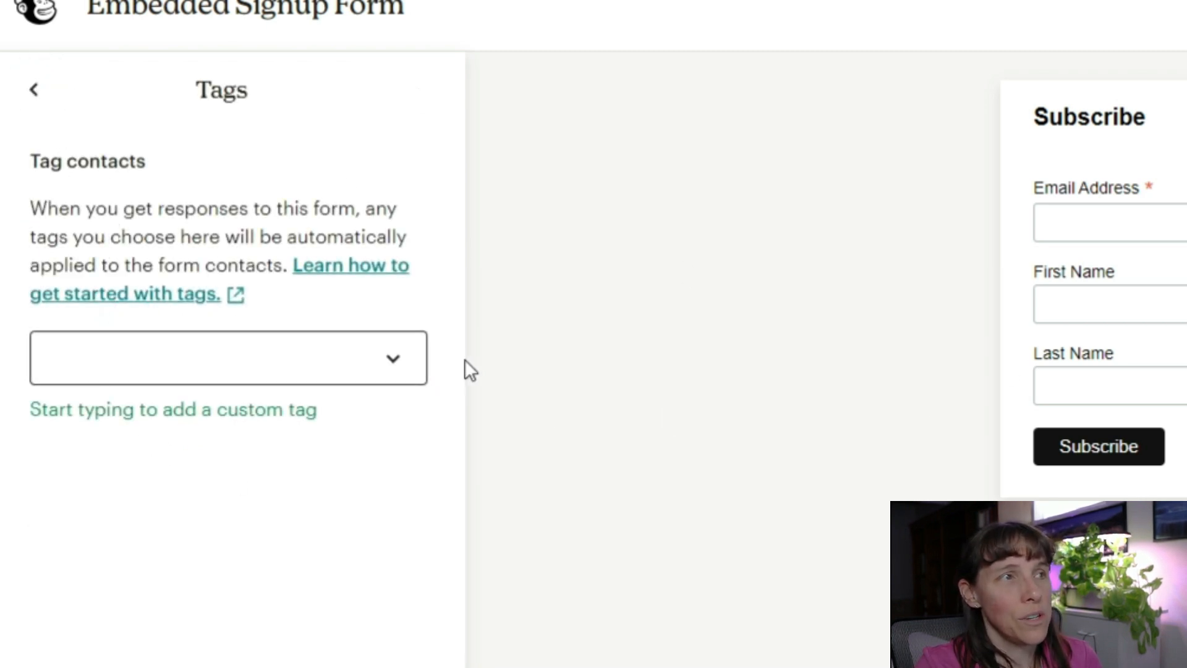
pyautogui.click(394, 356)
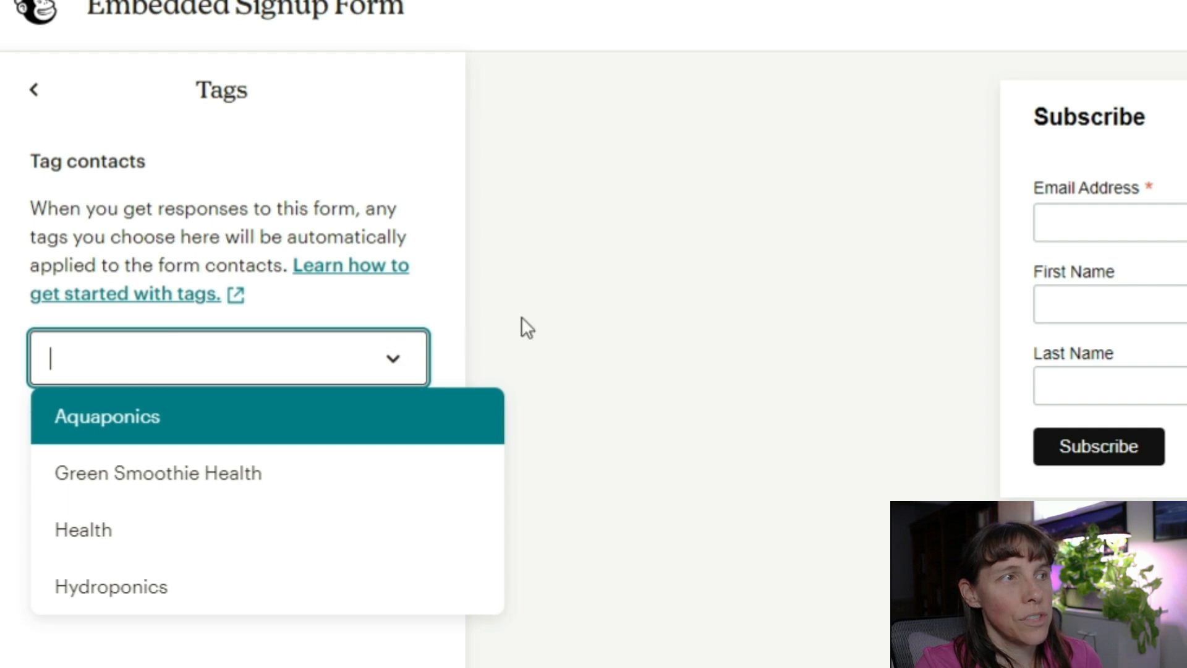
pyautogui.click(32, 92)
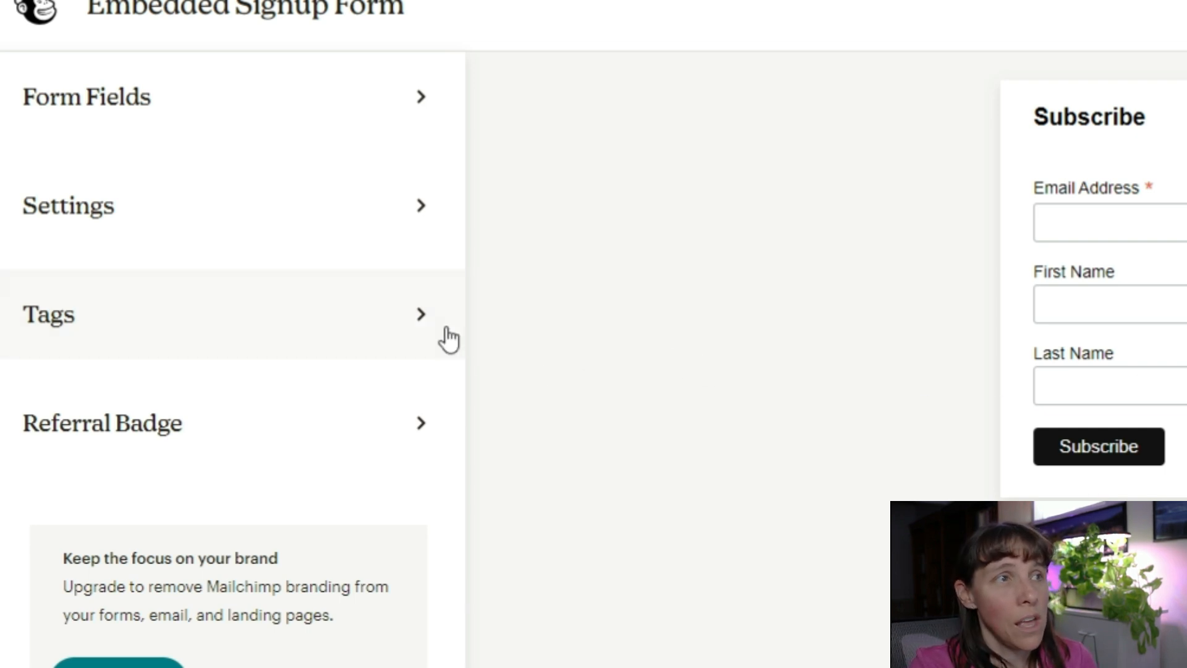
# - Revisit the signup form's tag options and examine the existing tags available for new contacts
pyautogui.click(411, 315)
pyautogui.click(393, 361)
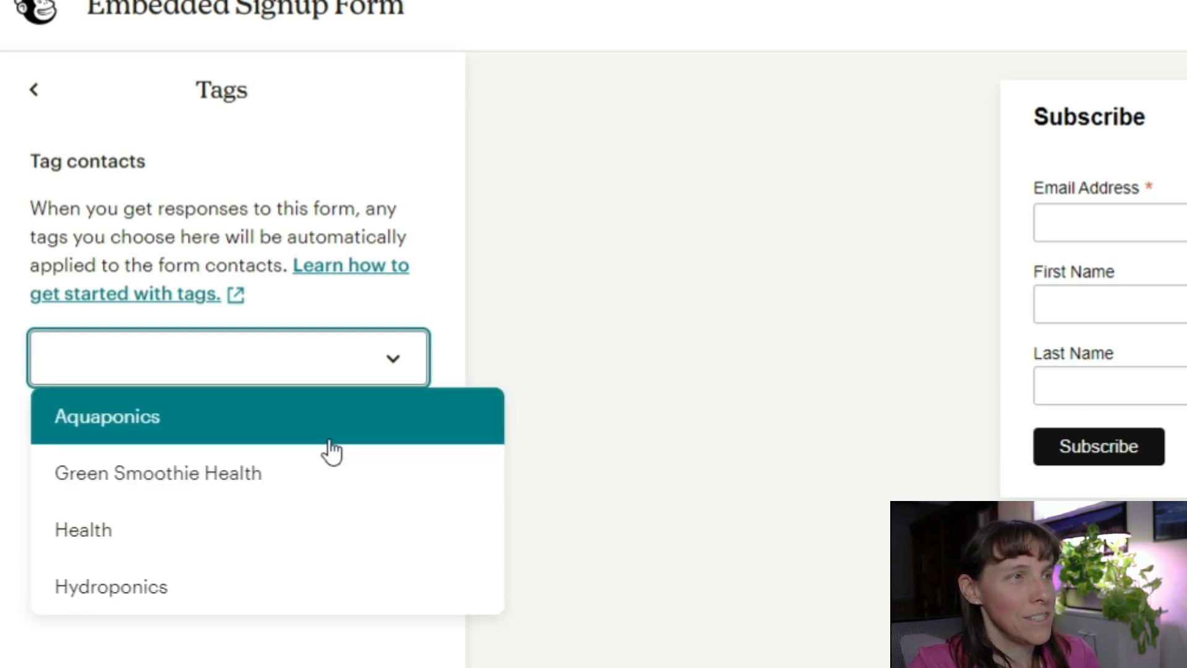
pyautogui.click(44, 94)
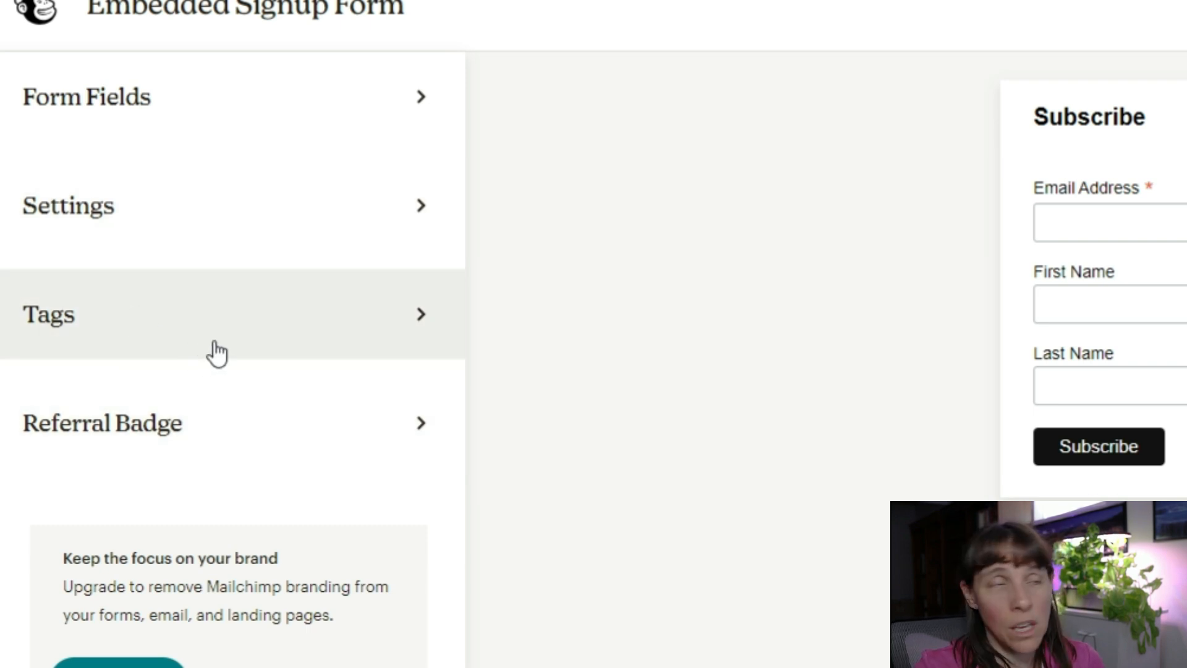
pyautogui.click(309, 318)
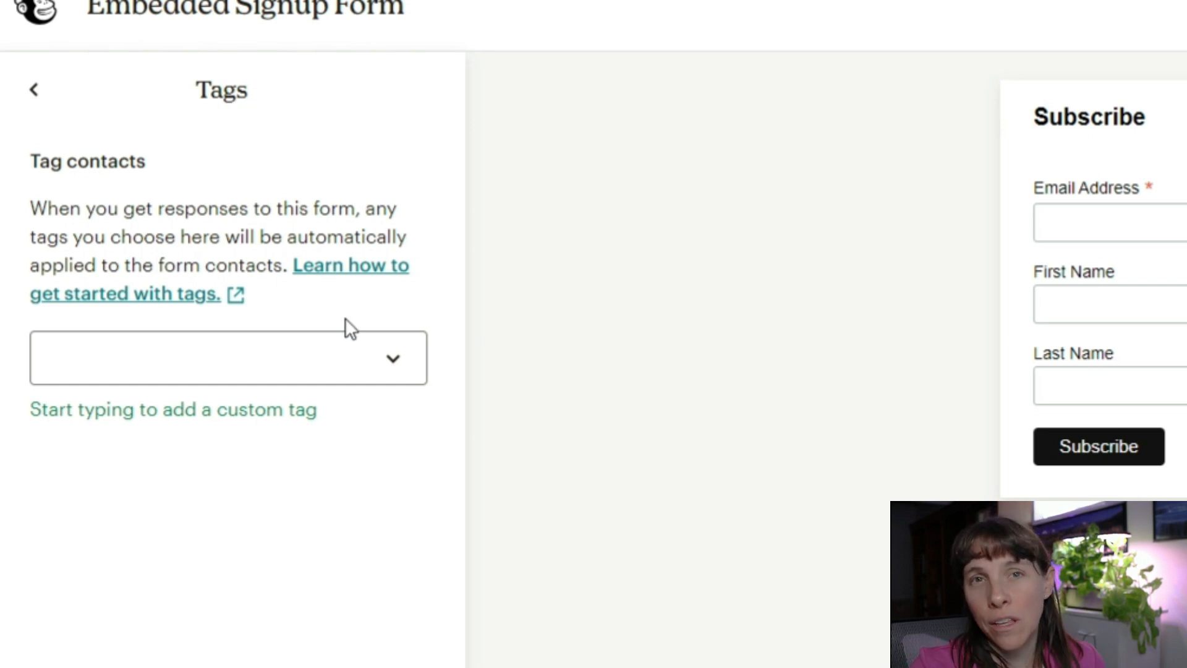
pyautogui.click(403, 362)
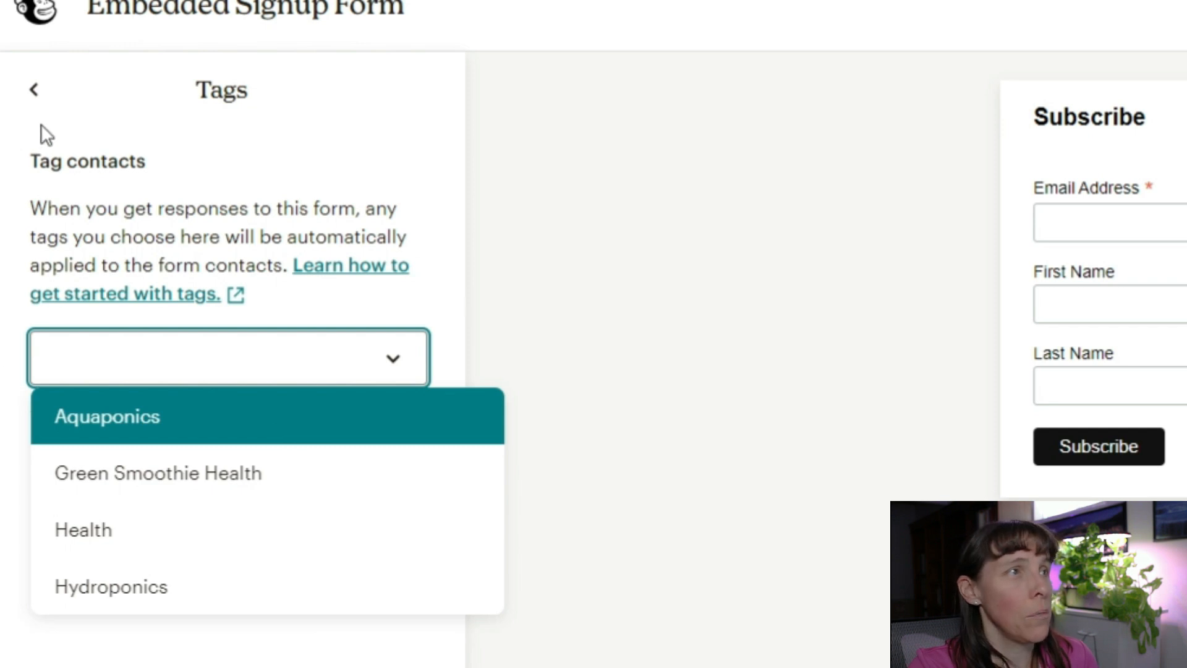
pyautogui.click(37, 96)
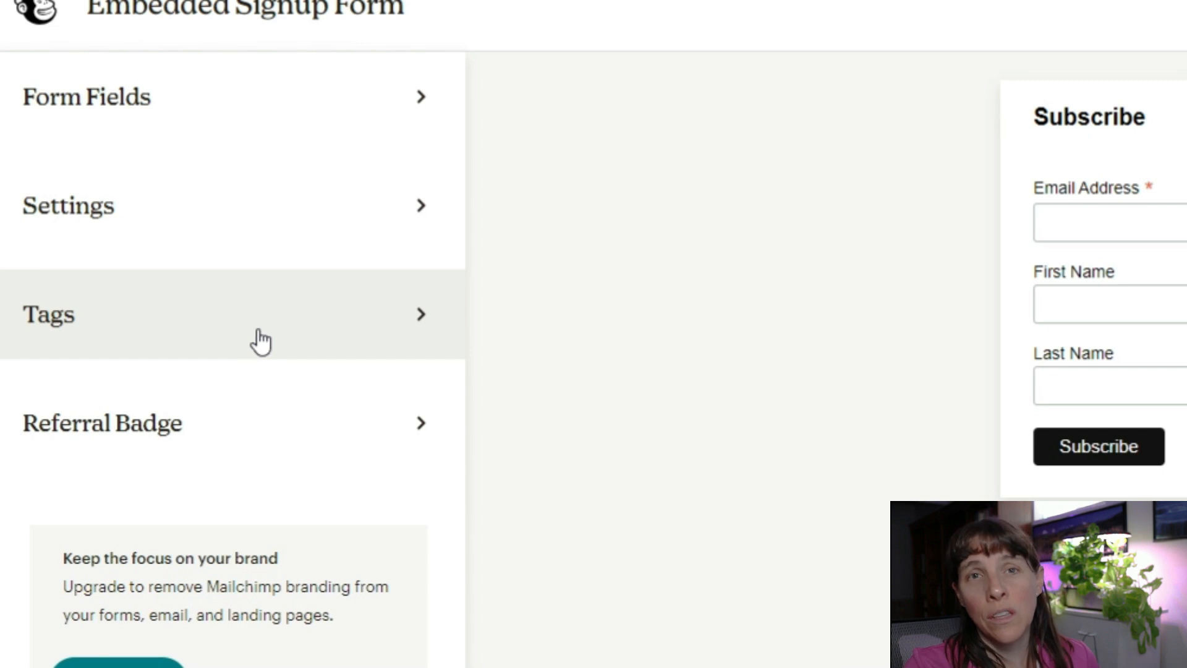
# - Look over the signup form's Referral Badge options and its general settings for title, width and styling
pyautogui.click(283, 455)
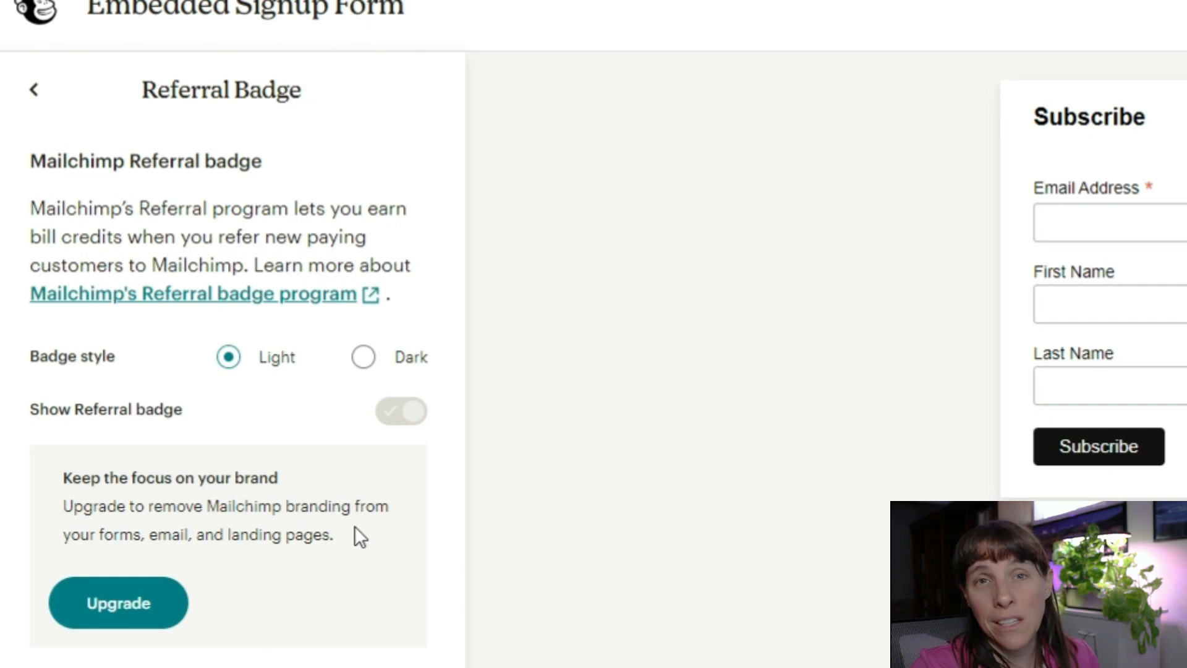
pyautogui.click(33, 88)
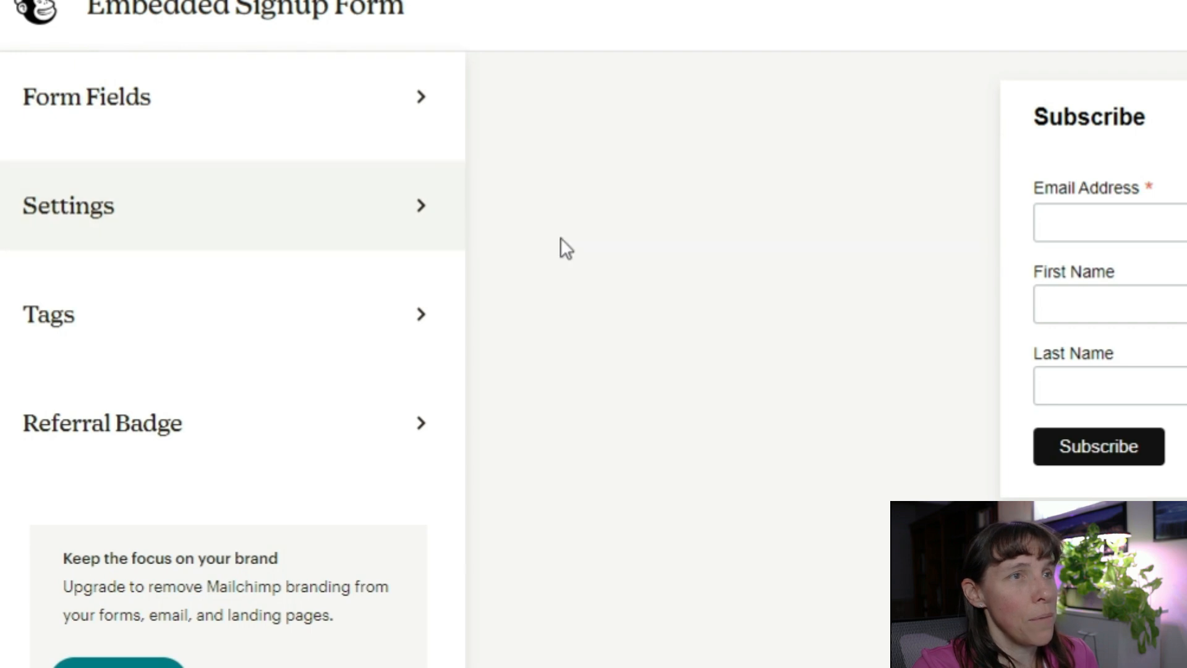
pyautogui.click(62, 209)
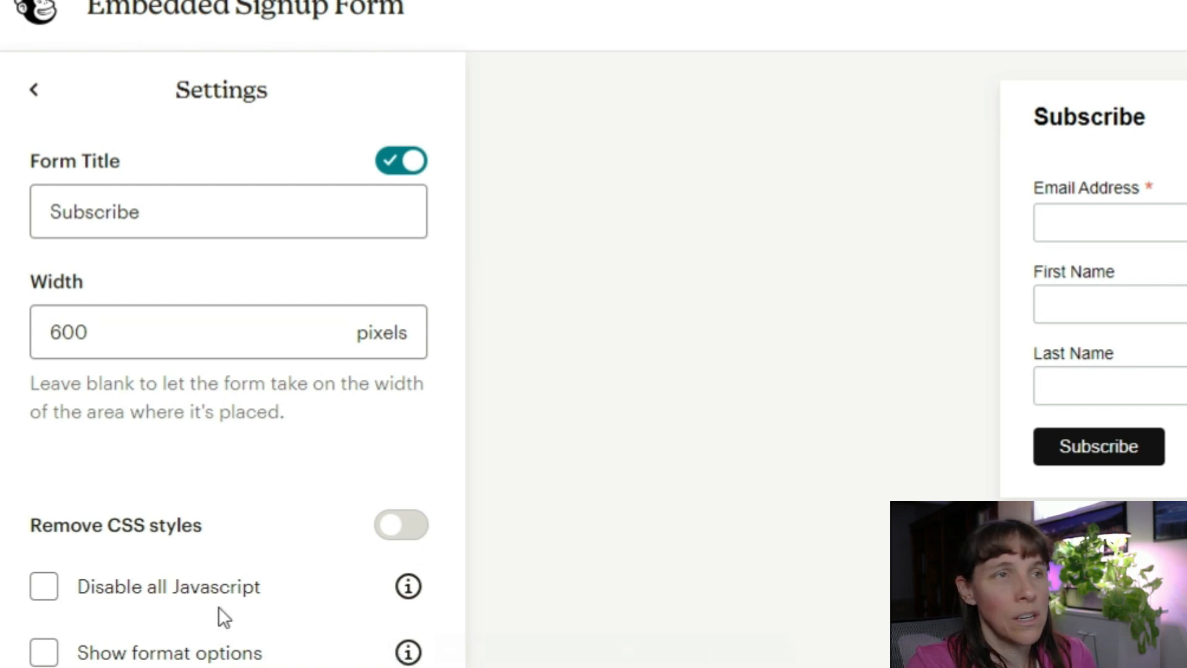
pyautogui.click(36, 89)
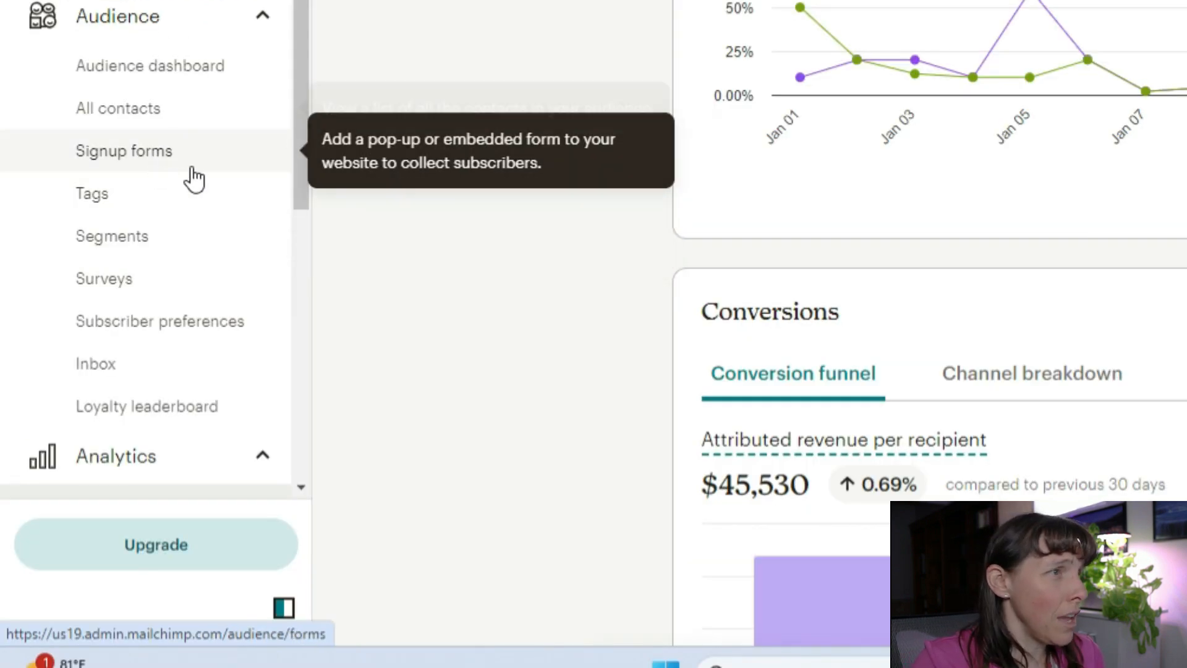
# - Open the audience dashboard and look over the recent growth and the contacts organized by tag
pyautogui.click(152, 67)
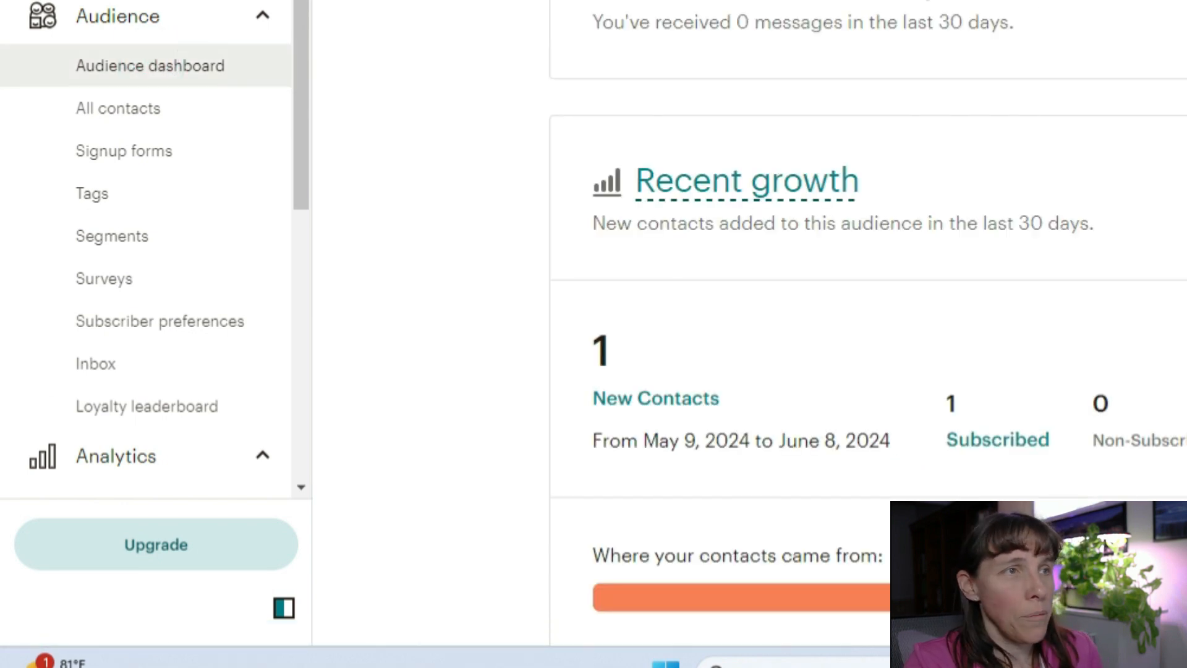
pyautogui.scroll(-4, 1146, 32)
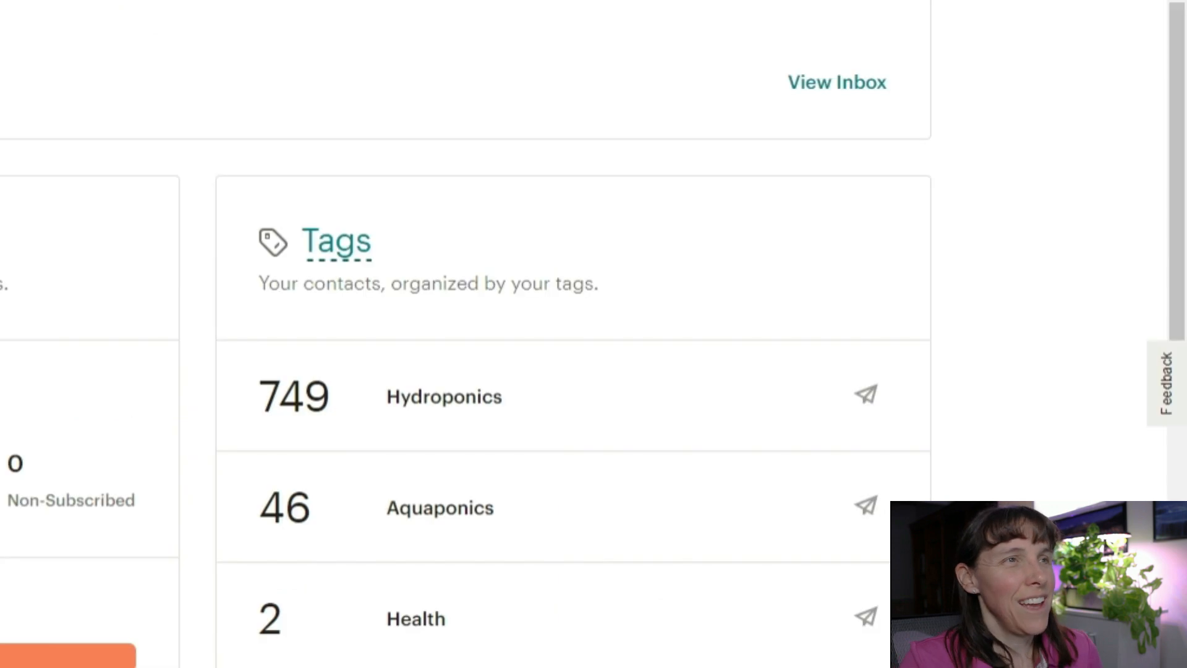
pyautogui.scroll(4, 83, 260)
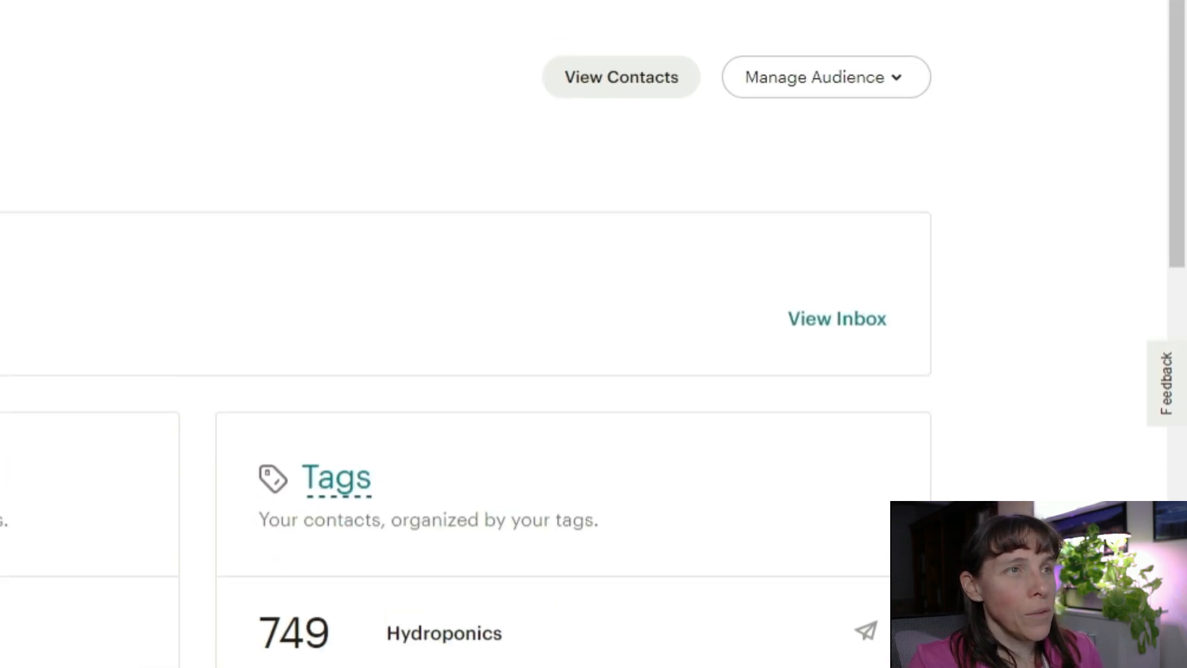
# - Open the audience's settings and go to its audience fields and *|MERGE|* tags
pyautogui.click(817, 79)
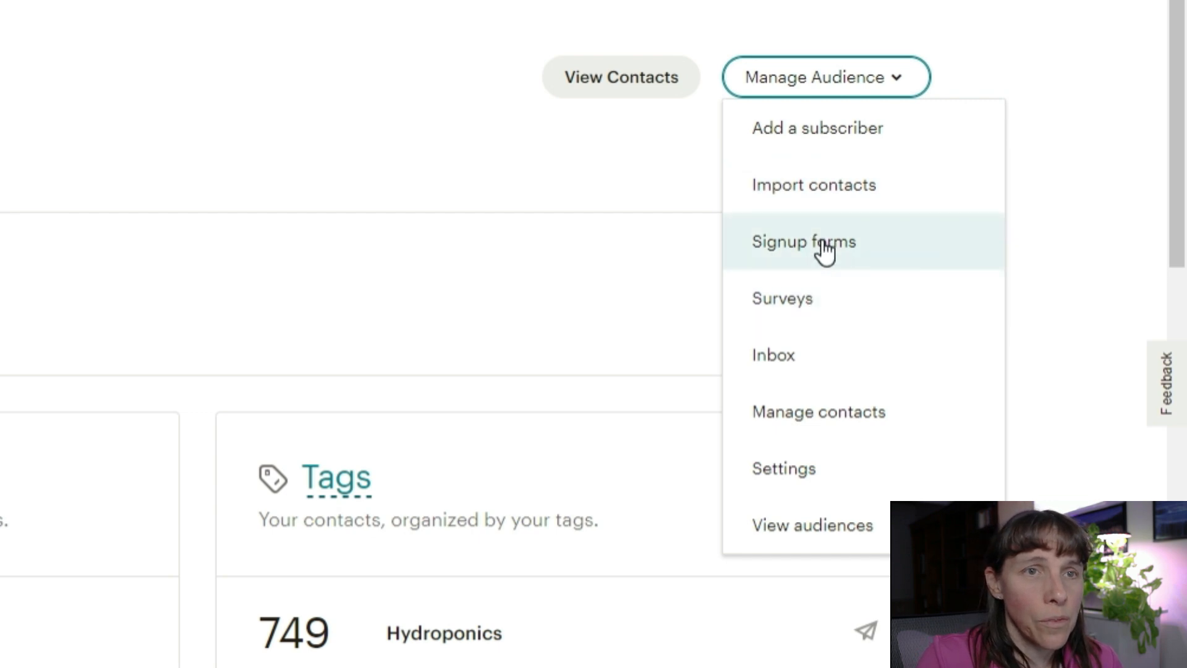
pyautogui.click(807, 473)
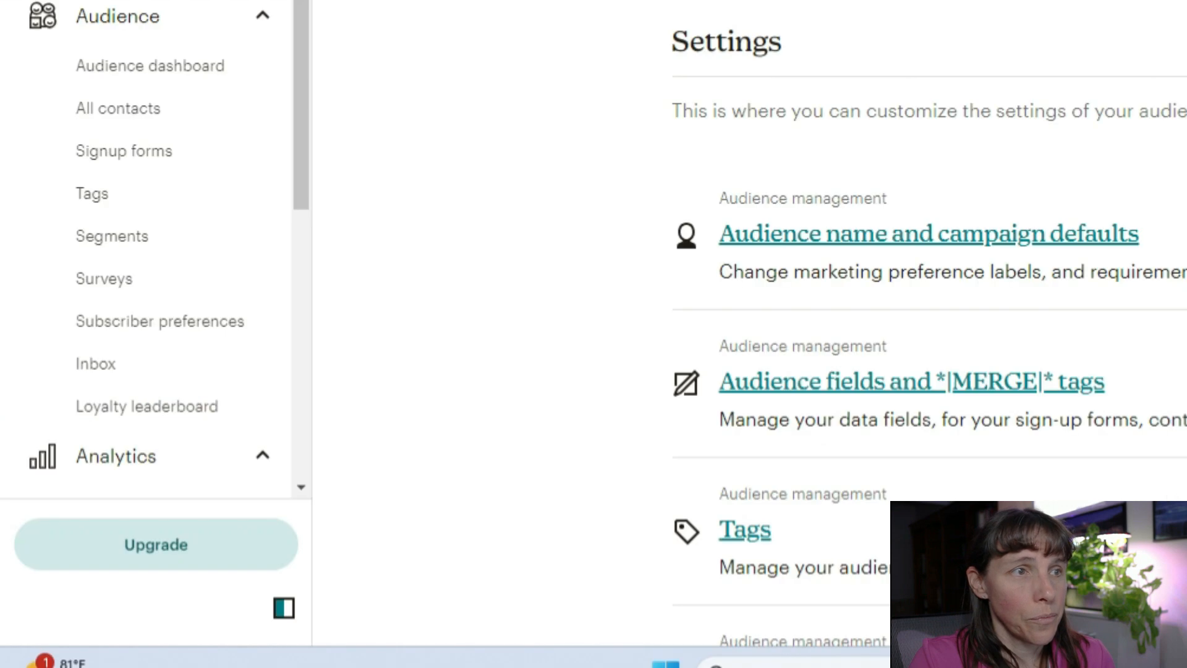
pyautogui.scroll(-2, 753, 286)
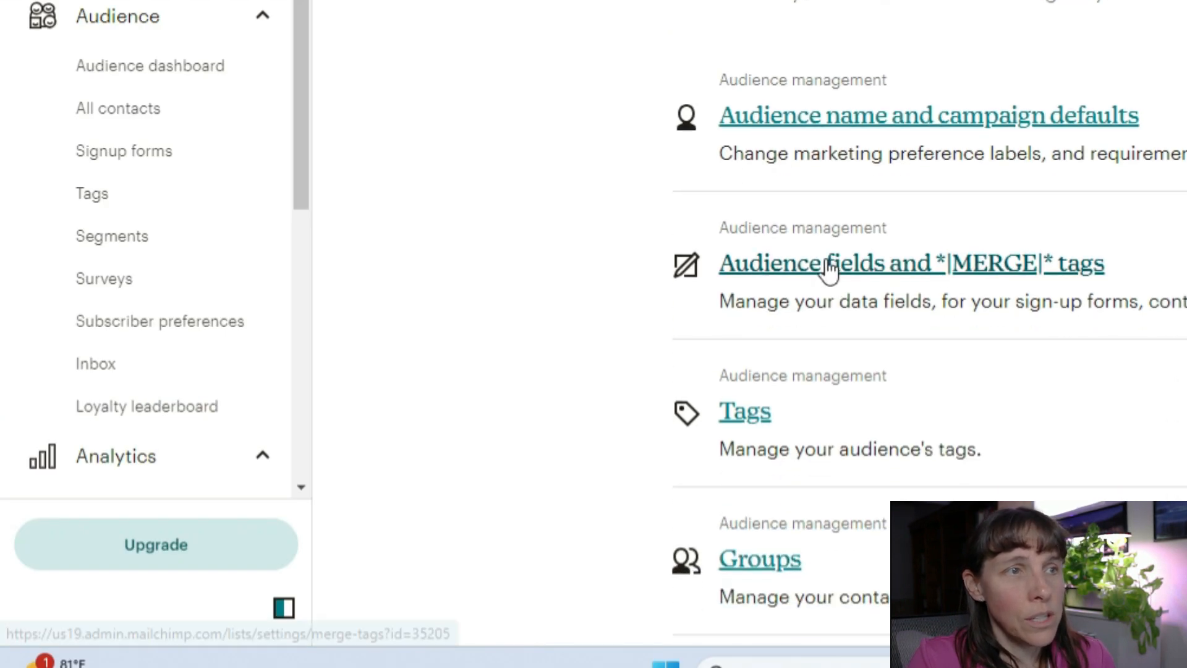
pyautogui.click(994, 269)
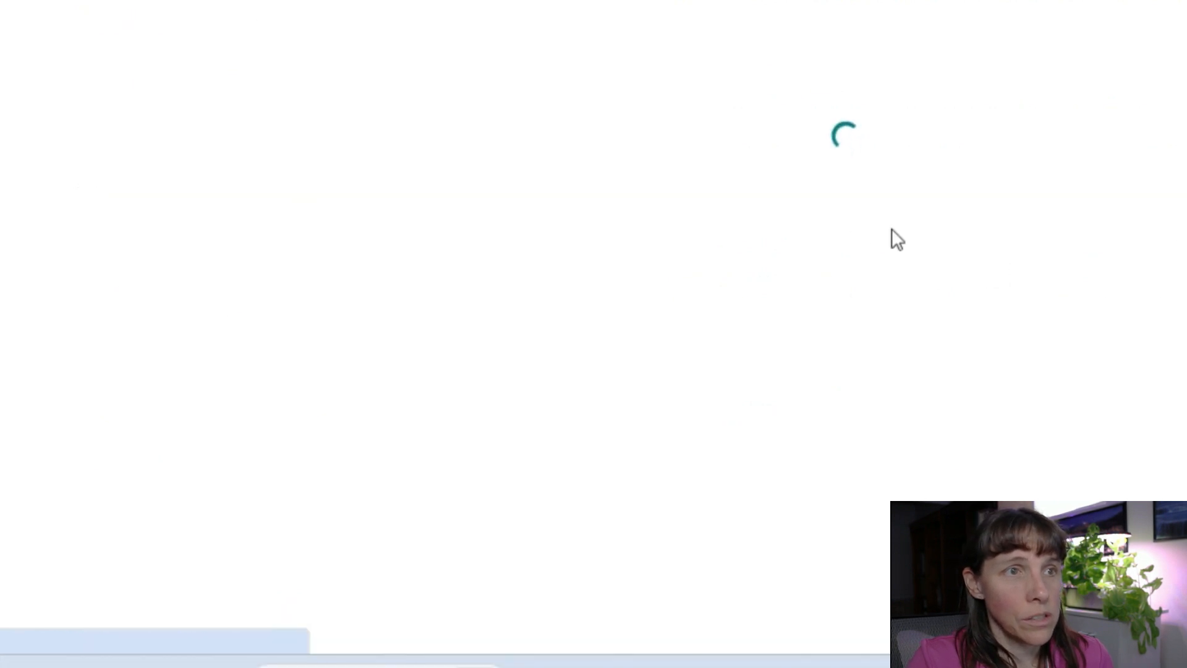
# - Save the audience fields with First Name required and both First Name and Last Name visible
pyautogui.scroll(-1, 940, 225)
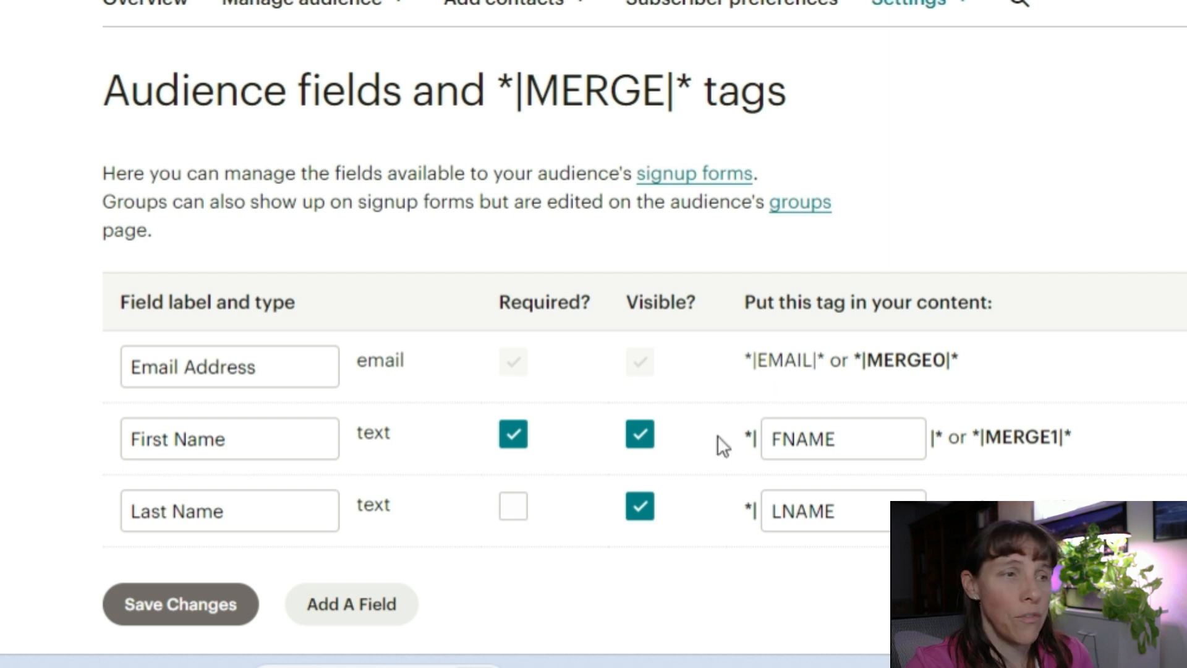
pyautogui.click(171, 609)
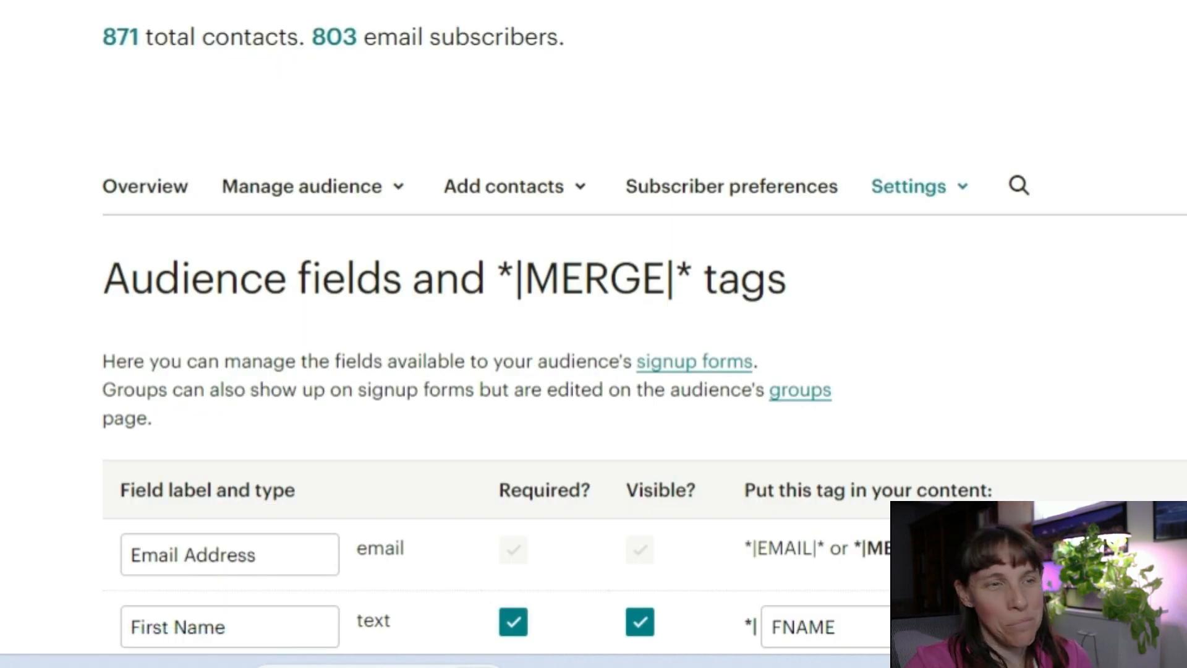
pyautogui.scroll(-2, 556, 371)
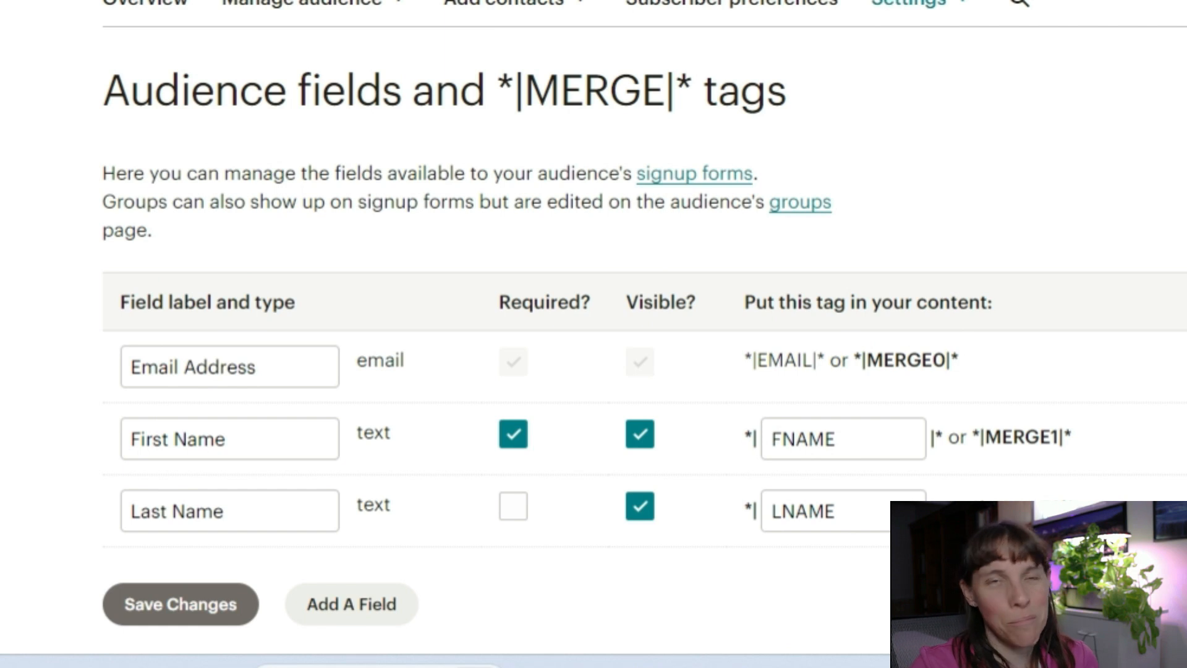